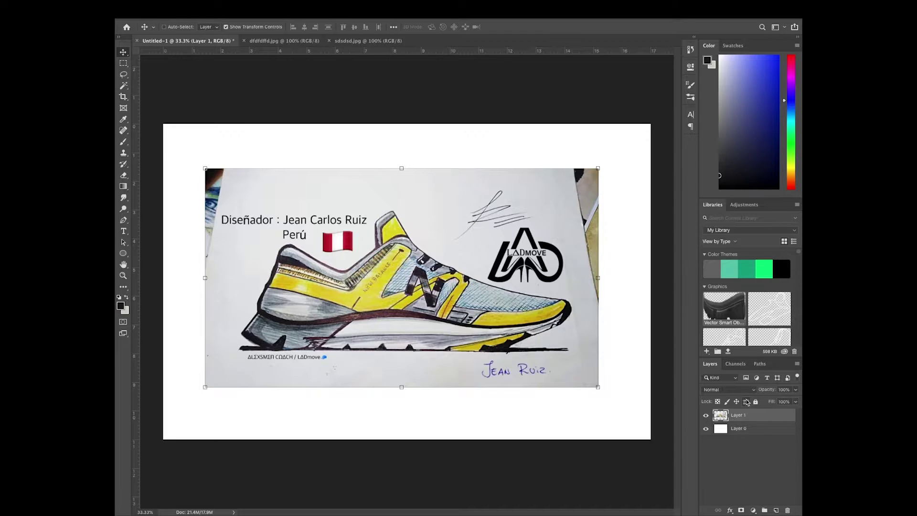
# Fade the shoe drawing on Layer 1 and trace the shoe's outer silhouette on Layer 2 with a thin black brush
pyautogui.click(795, 390)
pyautogui.moveTo(779, 400); pyautogui.dragTo(763, 403)
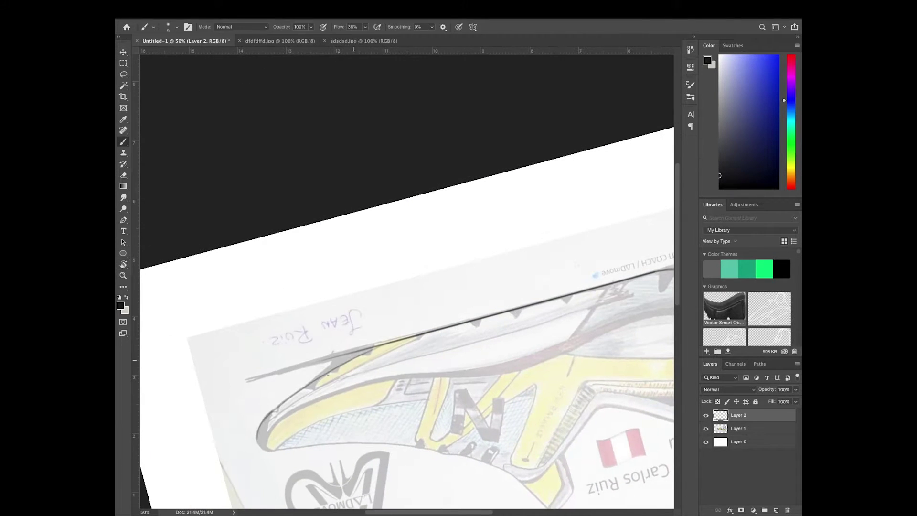
pyautogui.moveTo(263, 444); pyautogui.dragTo(286, 296)
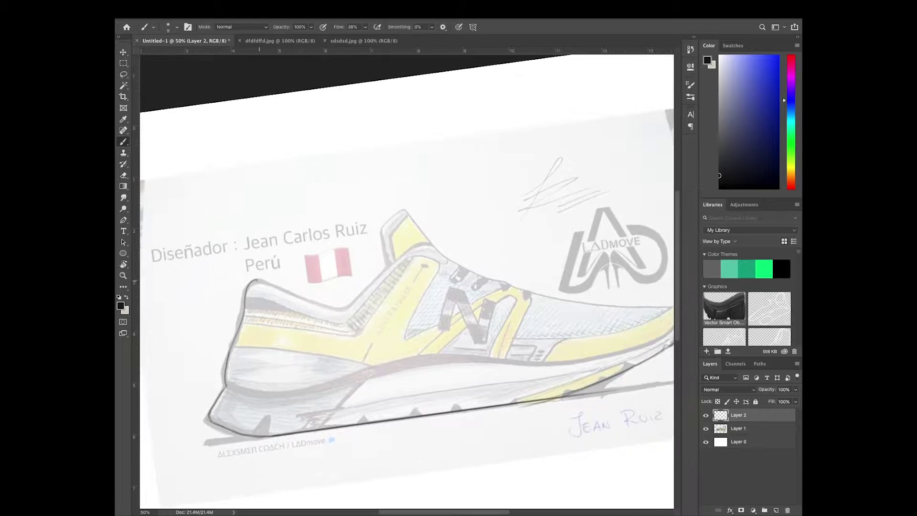
pyautogui.moveTo(373, 272)
pyautogui.mouseDown()
pyautogui.moveTo(545, 200)
pyautogui.moveTo(461, 131)
pyautogui.moveTo(239, 395)
pyautogui.mouseUp()
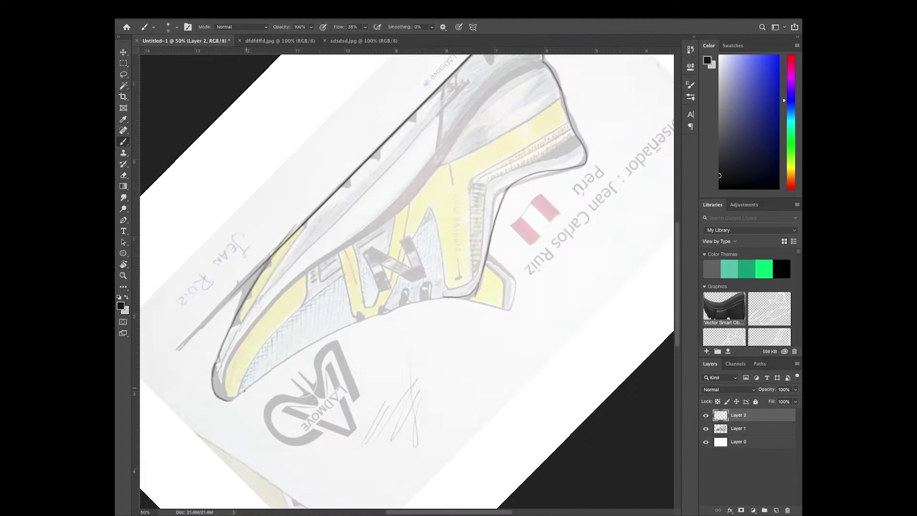
pyautogui.press('b')
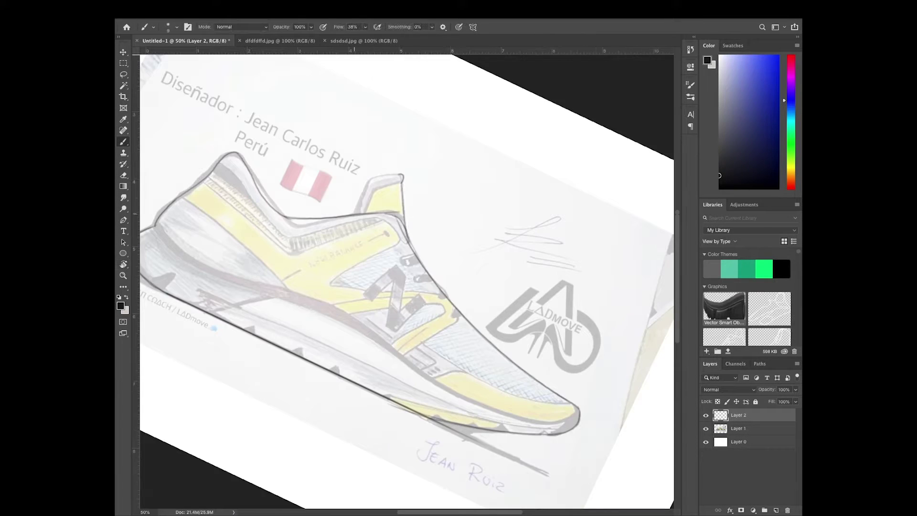
pyautogui.moveTo(479, 158)
pyautogui.mouseDown()
pyautogui.moveTo(444, 144)
pyautogui.moveTo(545, 245)
pyautogui.moveTo(499, 391)
pyautogui.mouseUp()
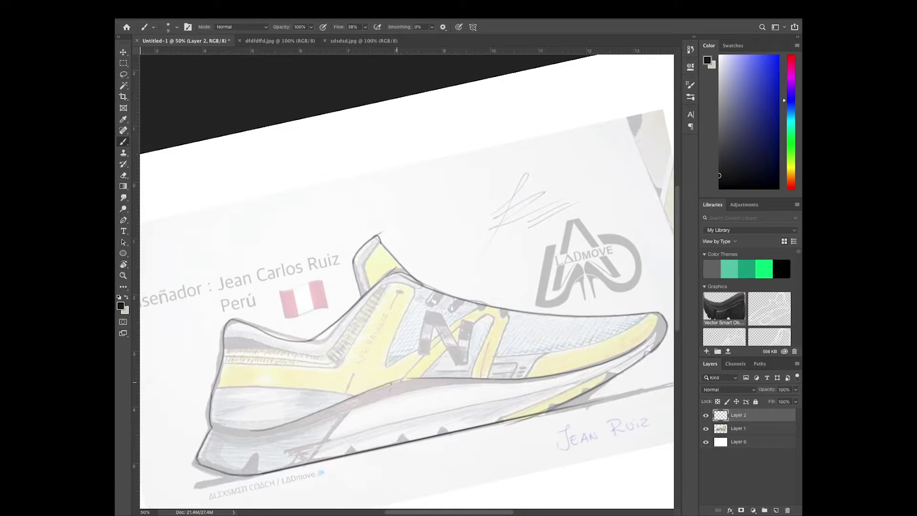
# Trace the heel panel, the lower midsole line and the inner contours of the collar and tongue on Layer 2
pyautogui.press('r')
pyautogui.moveTo(530, 210); pyautogui.dragTo(561, 321)
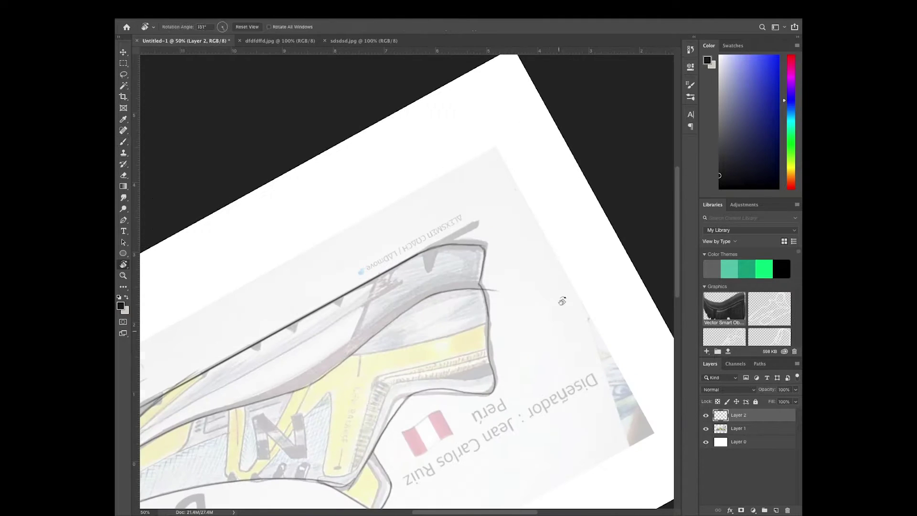
pyautogui.press('Escape')
pyautogui.moveTo(430, 433); pyautogui.dragTo(506, 415)
pyautogui.moveTo(237, 406)
pyautogui.mouseDown()
pyautogui.moveTo(267, 420)
pyautogui.moveTo(375, 371)
pyautogui.mouseUp()
pyautogui.moveTo(253, 420)
pyautogui.mouseDown()
pyautogui.moveTo(376, 371)
pyautogui.moveTo(334, 391)
pyautogui.mouseUp()
pyautogui.moveTo(263, 392)
pyautogui.mouseDown()
pyautogui.moveTo(325, 375)
pyautogui.moveTo(268, 335)
pyautogui.moveTo(398, 289)
pyautogui.mouseUp()
pyautogui.moveTo(365, 255); pyautogui.dragTo(233, 380)
pyautogui.moveTo(402, 301); pyautogui.dragTo(335, 353)
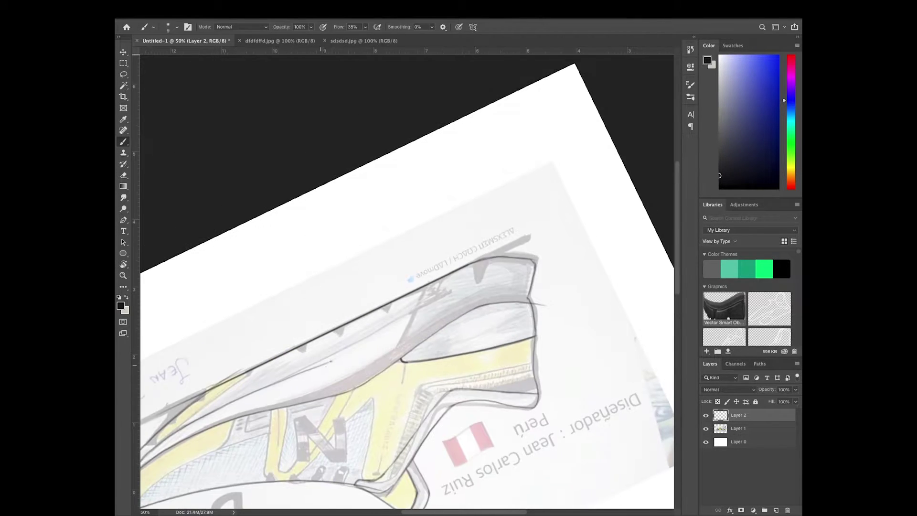
pyautogui.press('r')
pyautogui.press('Escape')
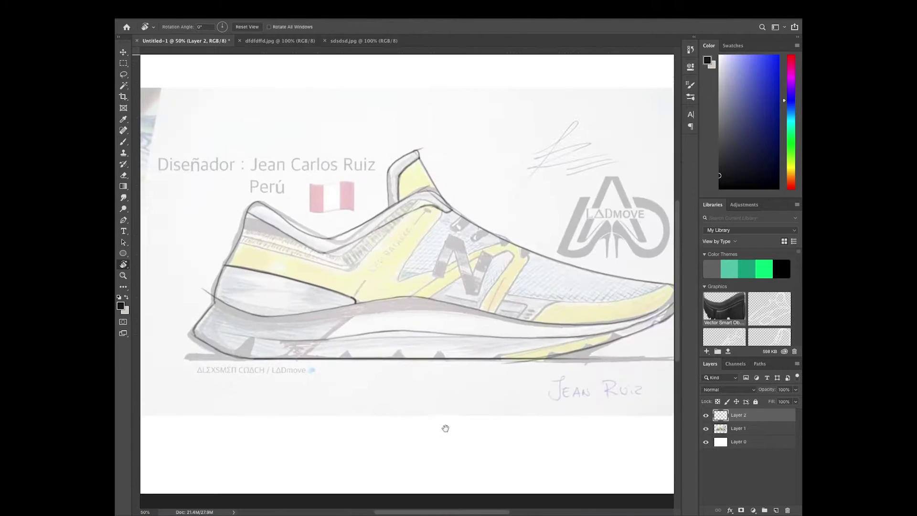
# Lower the opacity of Layer 1 further and make Layer 2 active again
pyautogui.click(738, 428)
pyautogui.moveTo(796, 389); pyautogui.dragTo(763, 402)
pyautogui.click(742, 418)
# Trace the thin upper midsole edge around the forefoot and the bumper at the toe tip
pyautogui.press('b')
pyautogui.moveTo(428, 386)
pyautogui.mouseDown()
pyautogui.moveTo(501, 368)
pyautogui.moveTo(286, 385)
pyautogui.moveTo(208, 262)
pyautogui.moveTo(273, 245)
pyautogui.mouseUp()
pyautogui.press('r')
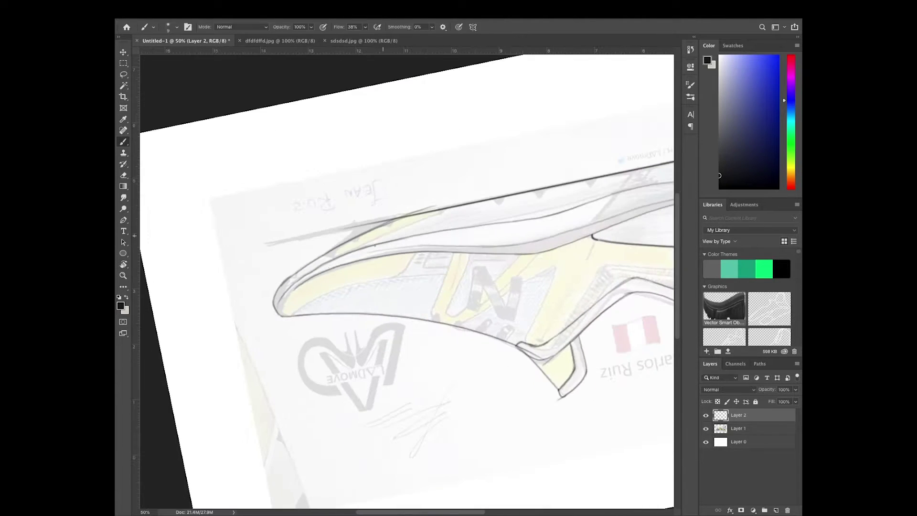
pyautogui.moveTo(293, 294)
pyautogui.mouseDown()
pyautogui.moveTo(362, 287)
pyautogui.moveTo(429, 334)
pyautogui.mouseUp()
pyautogui.press('b')
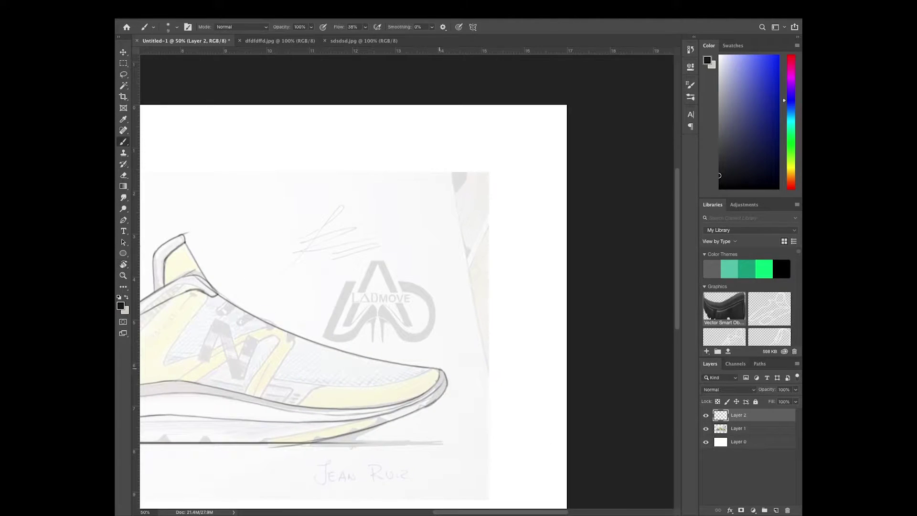
# Draw the straight diagonal line crossing the rear of the sole from the heel panel's tip to the ground
pyautogui.hscroll(-5, 375, 443)
pyautogui.press('r')
pyautogui.moveTo(287, 406)
pyautogui.mouseDown()
pyautogui.moveTo(525, 158)
pyautogui.moveTo(539, 172)
pyautogui.moveTo(279, 415)
pyautogui.mouseUp()
pyautogui.press('b')
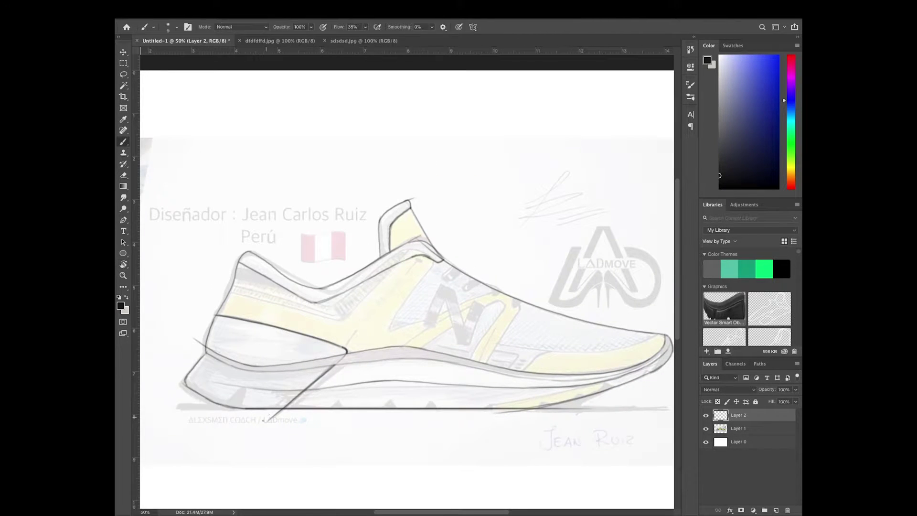
# Trace the toe-cap overlay and the panel line running beneath the padded collar
pyautogui.hscroll(4, 554, 348)
pyautogui.press('r')
pyautogui.moveTo(553, 348)
pyautogui.mouseDown()
pyautogui.moveTo(525, 191)
pyautogui.moveTo(430, 153)
pyautogui.moveTo(385, 408)
pyautogui.moveTo(420, 424)
pyautogui.mouseUp()
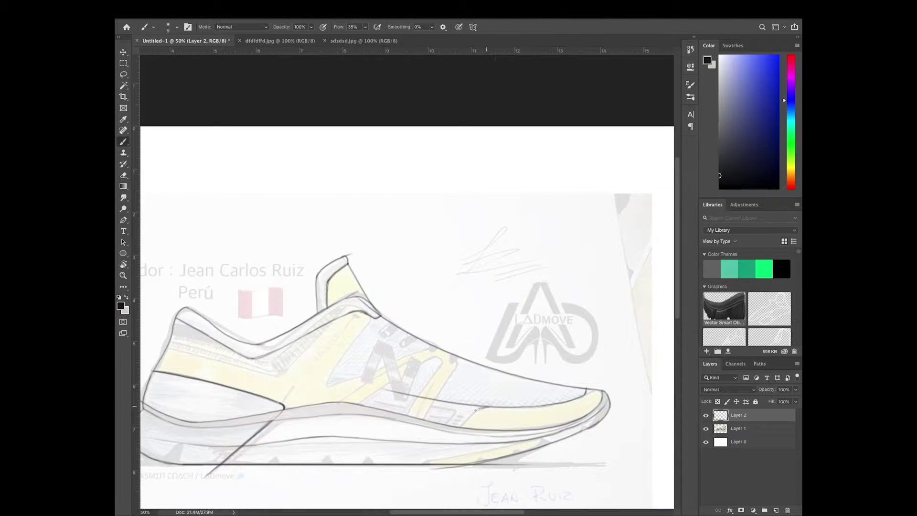
pyautogui.moveTo(524, 387); pyautogui.dragTo(435, 287)
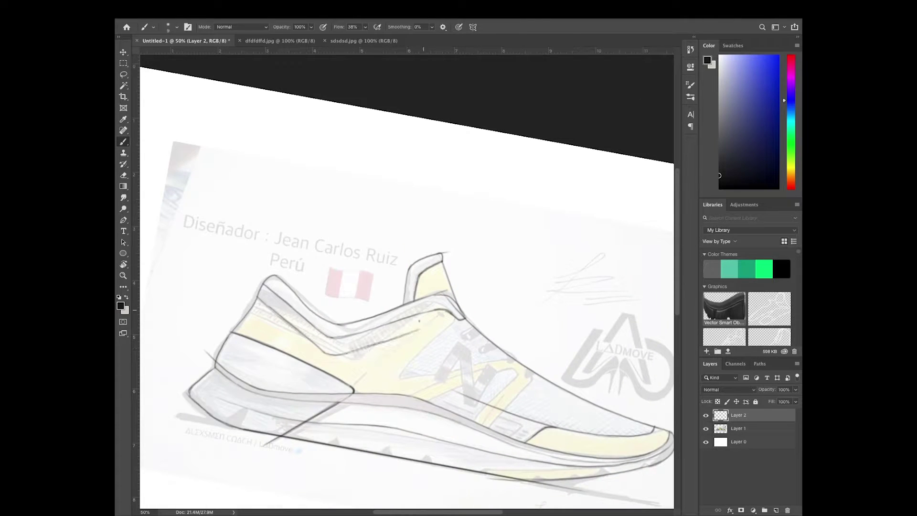
pyautogui.moveTo(413, 316); pyautogui.dragTo(515, 303)
# Choose a round Eraser tip and erase the stray line ends beside the collar panel
pyautogui.click(123, 174)
pyautogui.click(176, 27)
pyautogui.click(415, 286)
pyautogui.click(176, 26)
pyautogui.click(160, 91)
pyautogui.click(433, 334)
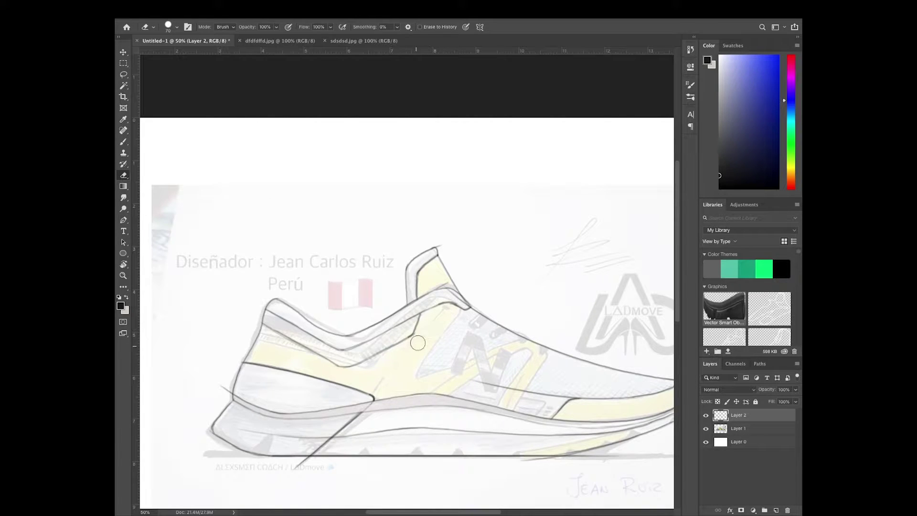
pyautogui.hscroll(2, 428, 355)
# Trace the angular side-panel cutout and the diagonal stripe rising across the midfoot to the laces
pyautogui.press('b')
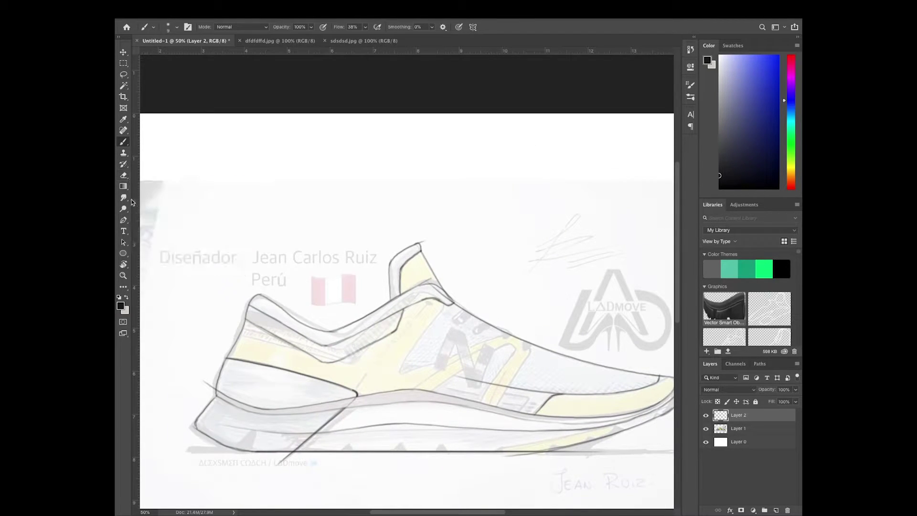
pyautogui.hscroll(2, 411, 303)
pyautogui.moveTo(421, 308)
pyautogui.mouseDown()
pyautogui.moveTo(361, 372)
pyautogui.moveTo(407, 329)
pyautogui.mouseUp()
pyautogui.moveTo(454, 346); pyautogui.dragTo(367, 377)
pyautogui.moveTo(484, 332)
pyautogui.mouseDown()
pyautogui.moveTo(374, 375)
pyautogui.moveTo(448, 359)
pyautogui.mouseUp()
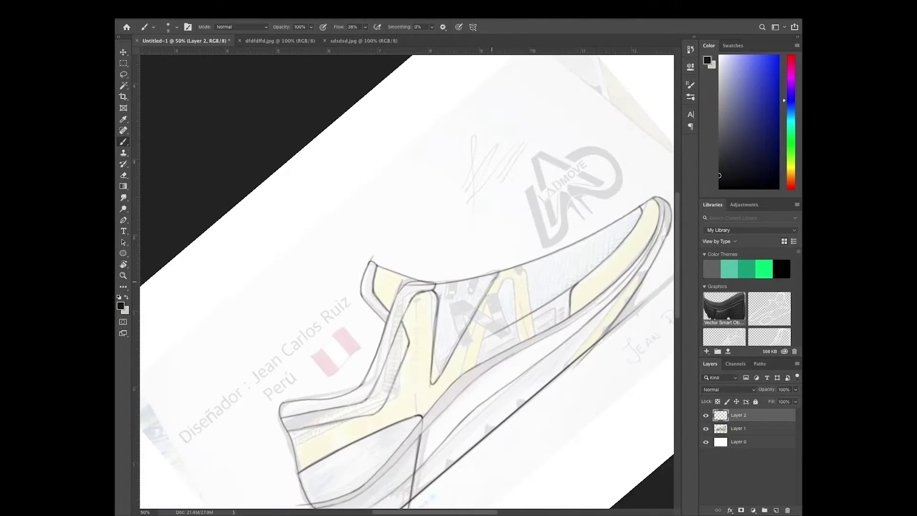
pyautogui.press('r')
pyautogui.moveTo(556, 259)
pyautogui.mouseDown()
pyautogui.moveTo(501, 334)
pyautogui.moveTo(438, 296)
pyautogui.mouseUp()
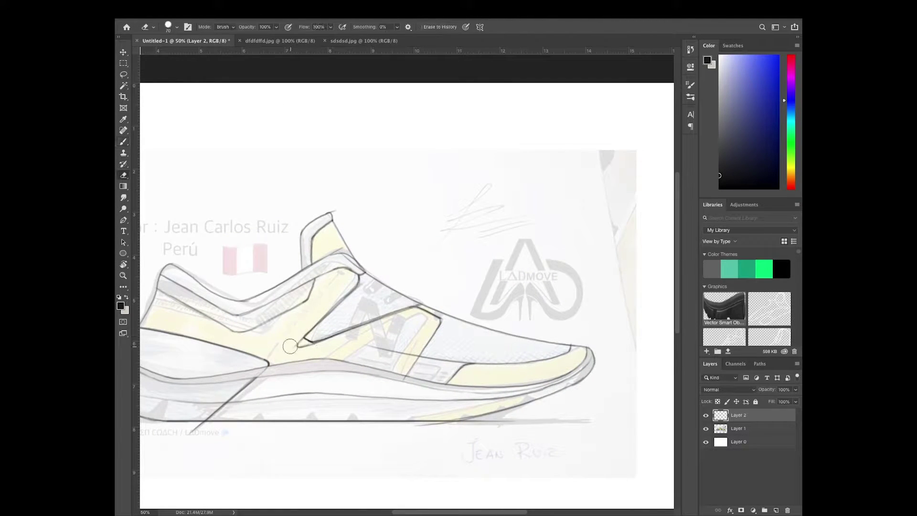
# Clean up the side cutout's tip and trace the inner edges of the midfoot strap
pyautogui.press('r')
pyautogui.moveTo(528, 287)
pyautogui.mouseDown()
pyautogui.moveTo(529, 325)
pyautogui.moveTo(513, 362)
pyautogui.moveTo(544, 282)
pyautogui.mouseUp()
pyautogui.press('b')
pyautogui.press('r')
pyautogui.press('Escape')
pyautogui.press('b')
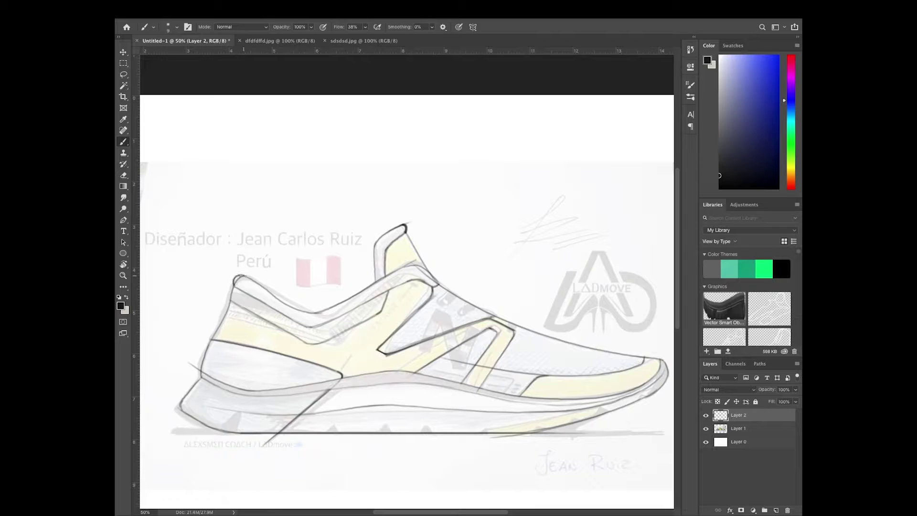
# Trace the second collar line, the triangular heel lug and the small notches along the outsole
pyautogui.press('r')
pyautogui.moveTo(321, 330)
pyautogui.mouseDown()
pyautogui.moveTo(415, 351)
pyautogui.moveTo(477, 334)
pyautogui.mouseUp()
pyautogui.press('r')
pyautogui.press('Escape')
pyautogui.press('b')
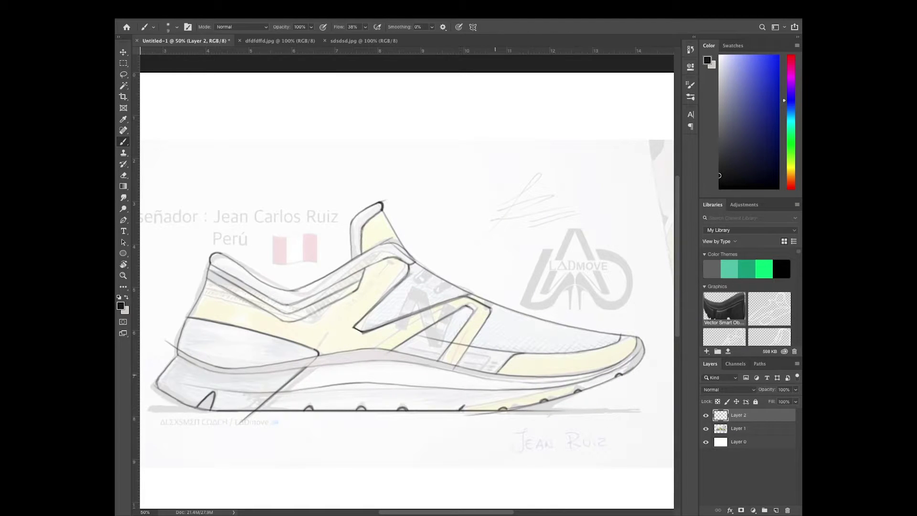
# Trace the forefoot outsole insert's upper edge along the toe end of the sole
pyautogui.press('r')
pyautogui.moveTo(583, 339); pyautogui.dragTo(321, 417)
pyautogui.moveTo(377, 309); pyautogui.dragTo(525, 372)
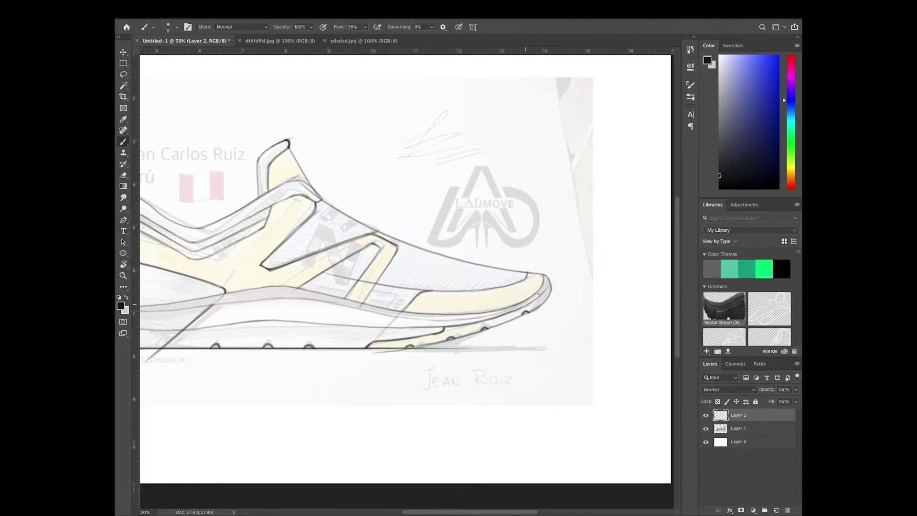
pyautogui.moveTo(548, 290); pyautogui.dragTo(655, 363)
# Compare the tracing with Layer 1 at full opacity, fade Layer 1 again and make Layer 2 active
pyautogui.click(720, 429)
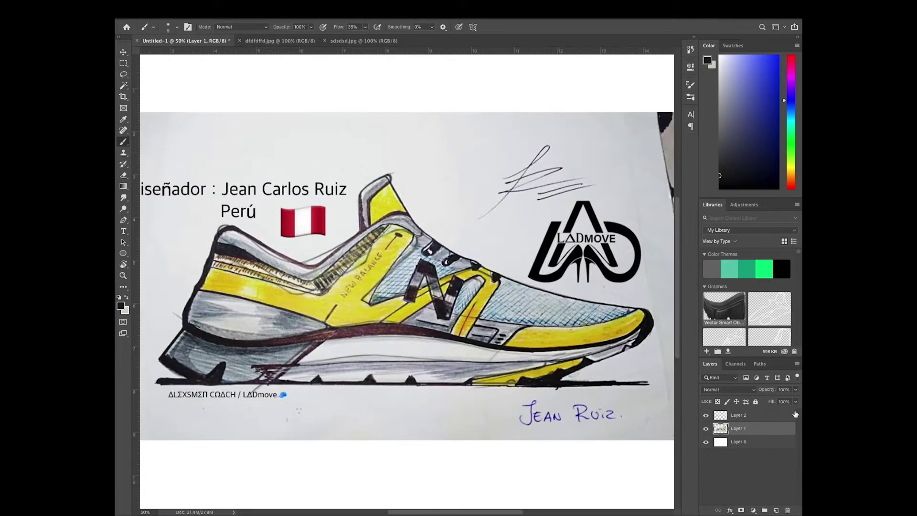
pyautogui.click(705, 428)
pyautogui.click(705, 429)
pyautogui.click(795, 389)
pyautogui.moveTo(796, 400); pyautogui.dragTo(770, 401)
pyautogui.click(738, 415)
# Trace the small lace loops along the instep of the shoe on Layer 2
pyautogui.scroll(2, 455, 205)
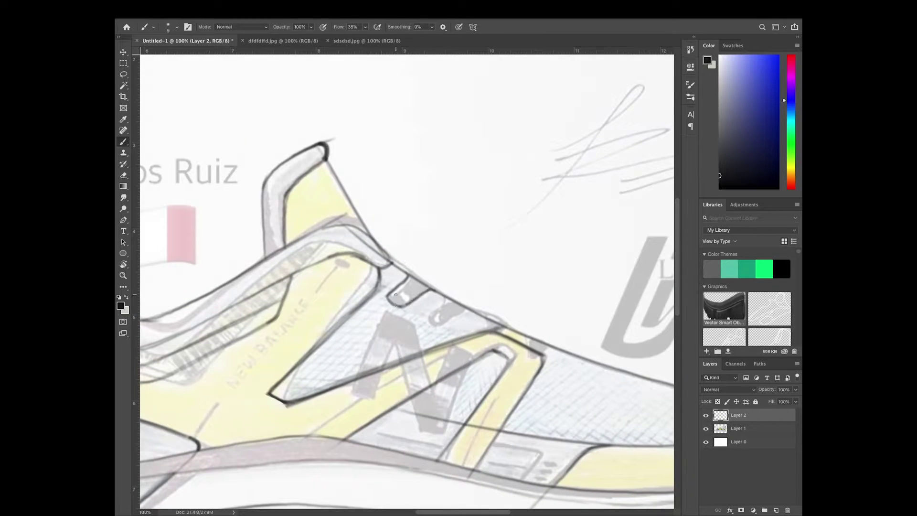
pyautogui.moveTo(439, 328); pyautogui.dragTo(458, 311)
pyautogui.scroll(-2, 439, 328)
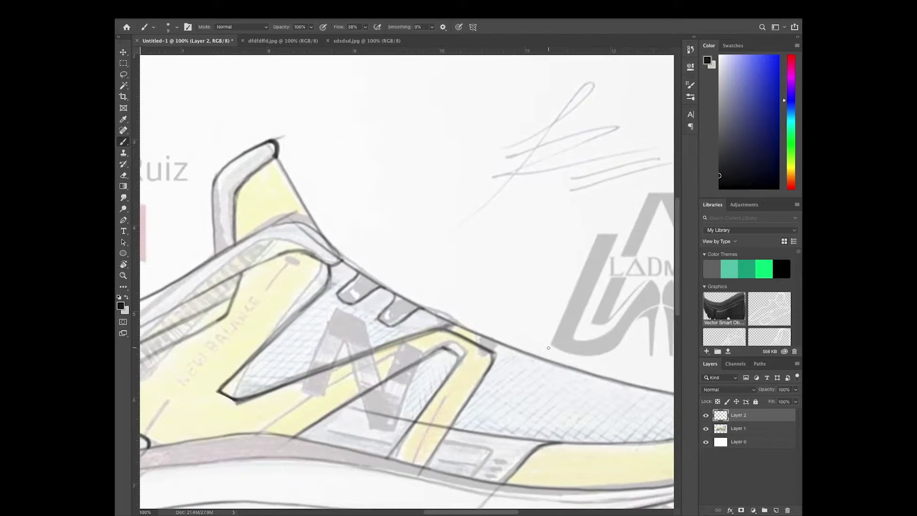
pyautogui.click(747, 427)
pyautogui.click(750, 419)
pyautogui.moveTo(307, 380)
pyautogui.mouseDown()
pyautogui.moveTo(425, 321)
pyautogui.moveTo(502, 305)
pyautogui.moveTo(453, 338)
pyautogui.mouseUp()
# Hide Layer 1 to show the line art alone and lower the opacity of Layer 2
pyautogui.press('r')
pyautogui.hotkey('ctrl', '-')
pyautogui.hotkey('ctrl', '-')
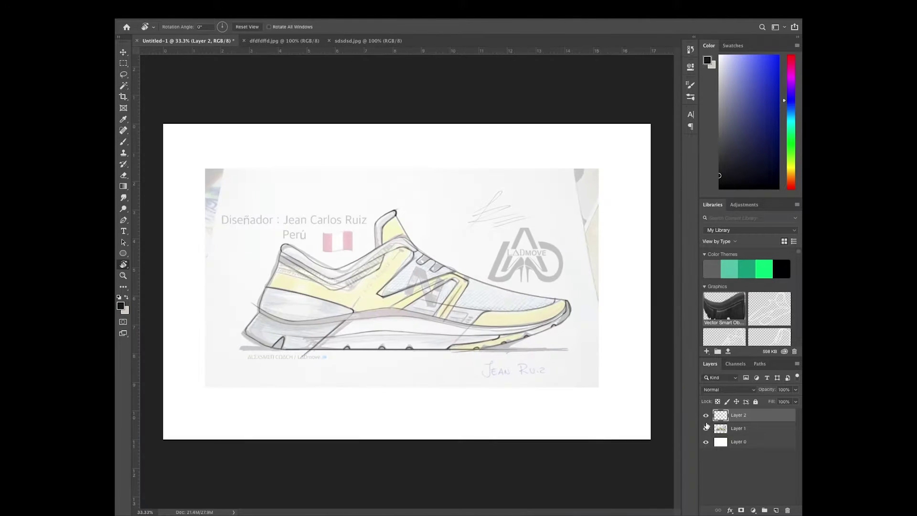
pyautogui.click(706, 429)
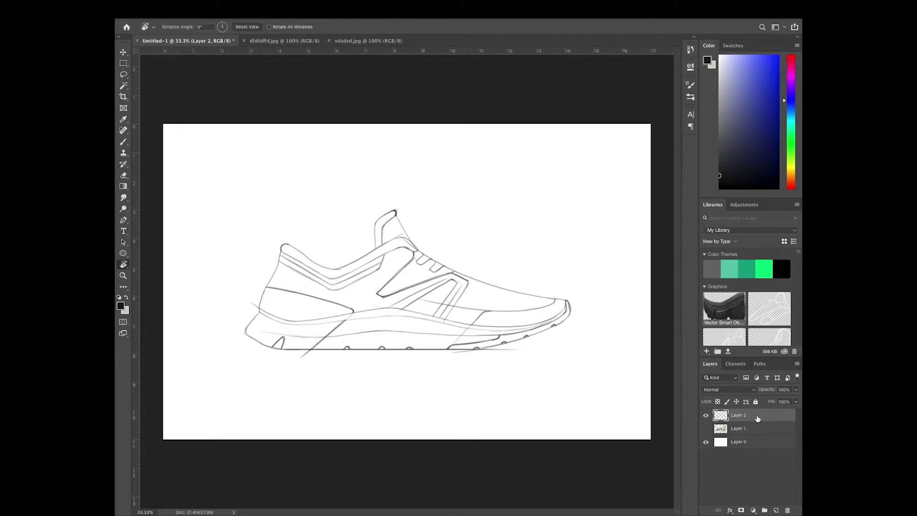
pyautogui.moveTo(796, 391)
pyautogui.mouseDown()
pyautogui.moveTo(764, 401)
pyautogui.moveTo(780, 401)
pyautogui.mouseUp()
# Show Layer 1, scale it to 58.63% in the canvas's upper-right corner and raise its opacity to 83%
pyautogui.click(706, 429)
pyautogui.click(745, 429)
pyautogui.hotkey('ctrl', 't')
pyautogui.moveTo(596, 381); pyautogui.dragTo(436, 289)
pyautogui.moveTo(309, 235); pyautogui.dragTo(527, 181)
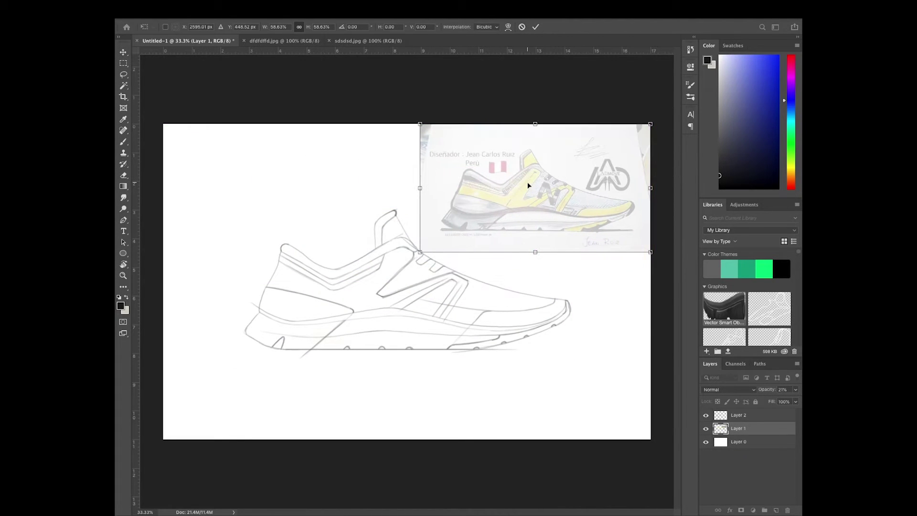
pyautogui.press('Return')
pyautogui.moveTo(796, 389)
pyautogui.mouseDown()
pyautogui.moveTo(778, 402)
pyautogui.moveTo(789, 400)
pyautogui.mouseUp()
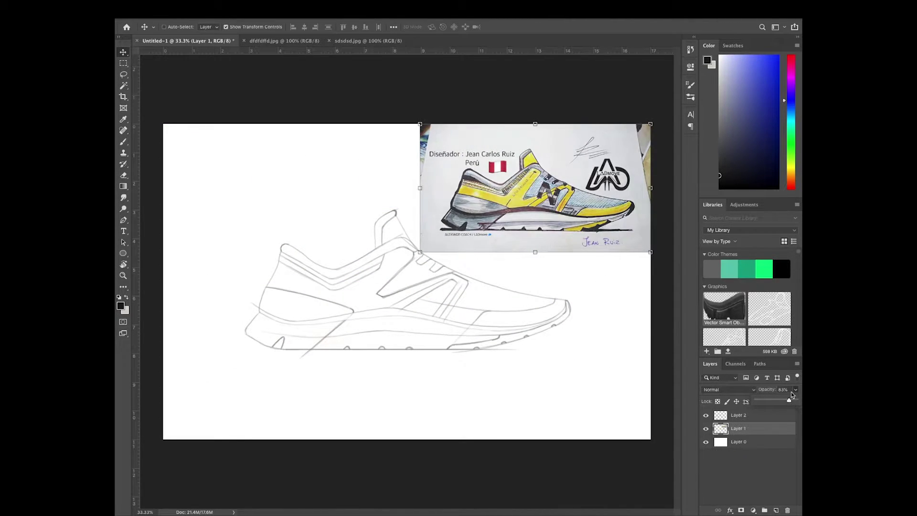
# Rename the traced line layer as Sketch and place a new empty layer directly beneath it
pyautogui.click(740, 416)
pyautogui.press('Return')
pyautogui.click(777, 511)
pyautogui.moveTo(745, 415); pyautogui.dragTo(743, 431)
# Set the foreground color to the yellow sampled from the shoe in the reference image
pyautogui.click(122, 307)
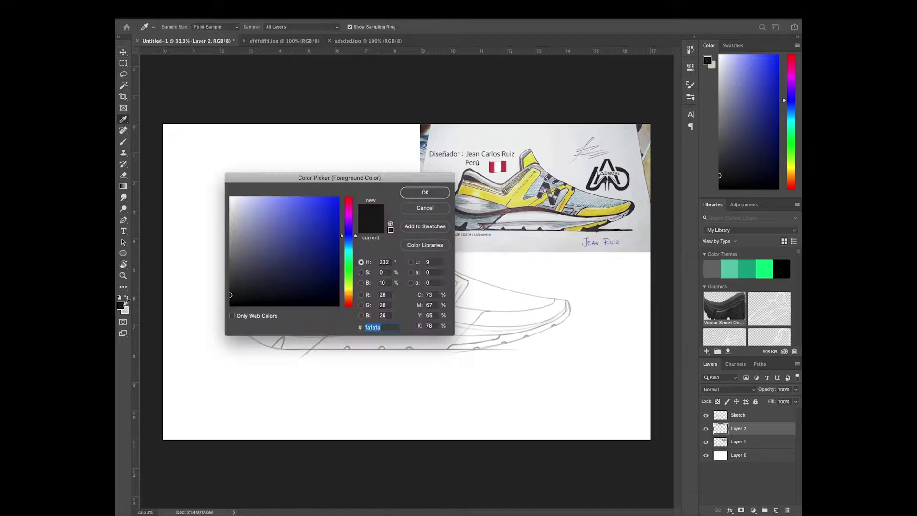
pyautogui.click(311, 236)
pyautogui.moveTo(349, 235); pyautogui.dragTo(349, 261)
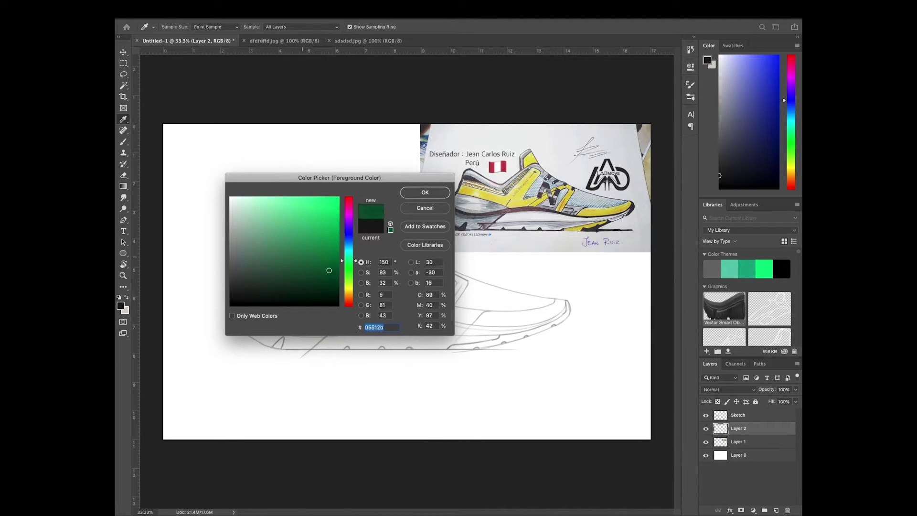
pyautogui.moveTo(372, 178); pyautogui.dragTo(360, 253)
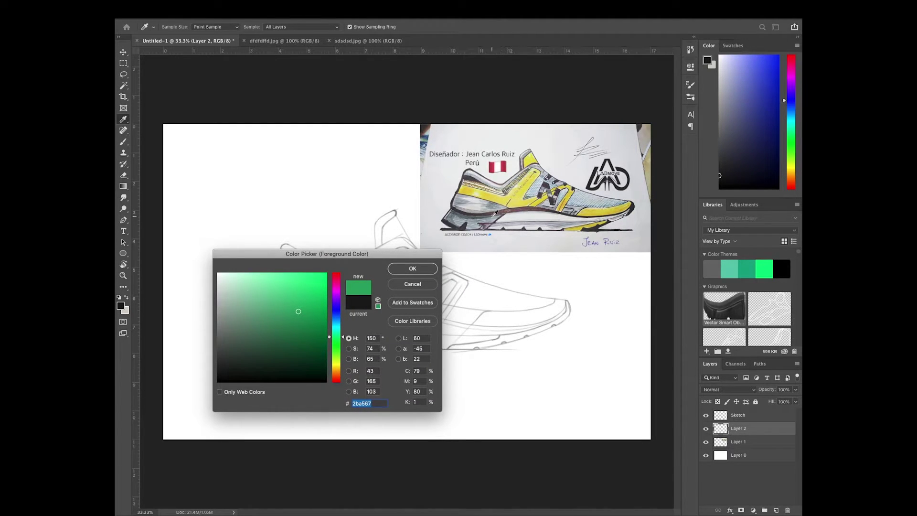
pyautogui.click(361, 215)
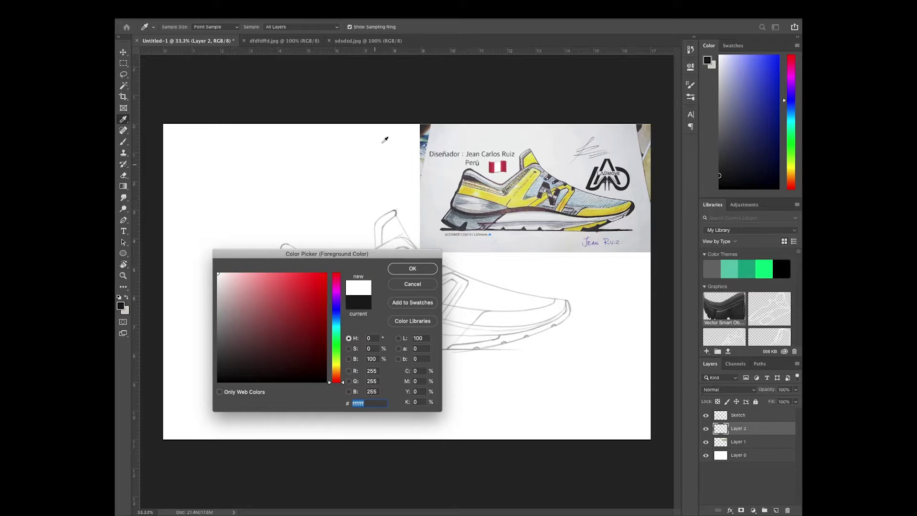
pyautogui.click(493, 193)
pyautogui.click(504, 213)
pyautogui.click(412, 269)
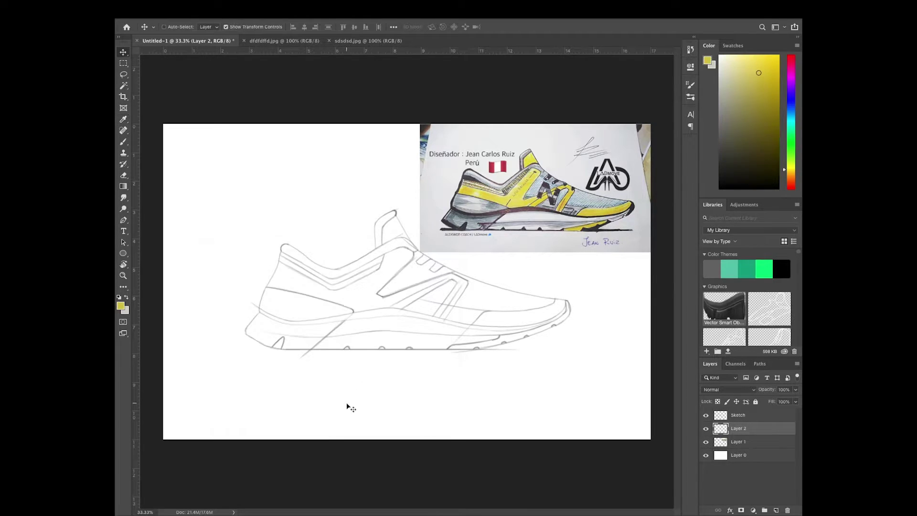
# Pick a round brush at size 25 and paint the yellow band beneath the collar and down the heel edge
pyautogui.press('b')
pyautogui.click(177, 27)
pyautogui.doubleClick(172, 129)
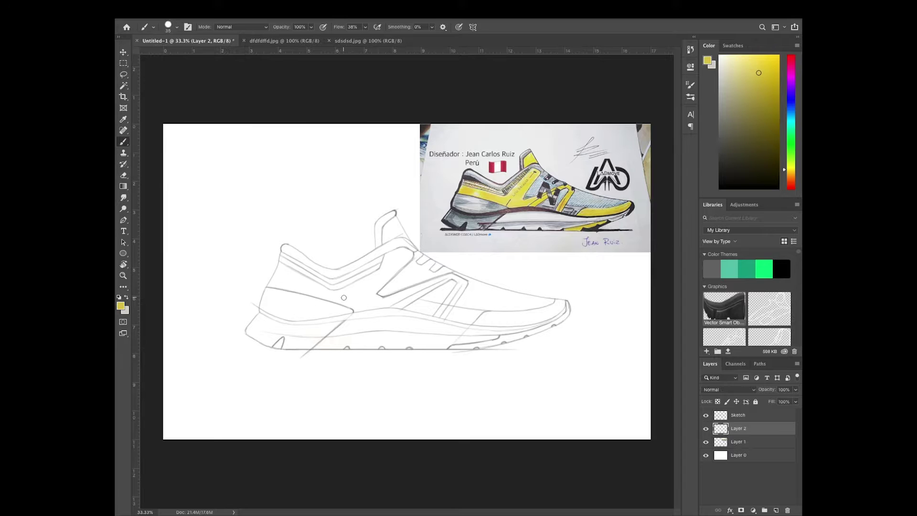
pyautogui.hotkey('ctrl', '+')
pyautogui.moveTo(330, 300); pyautogui.dragTo(397, 347)
pyautogui.moveTo(196, 351); pyautogui.dragTo(222, 285)
pyautogui.press('r')
pyautogui.moveTo(334, 239); pyautogui.dragTo(399, 266)
pyautogui.moveTo(267, 405)
pyautogui.mouseDown()
pyautogui.moveTo(377, 375)
pyautogui.moveTo(398, 287)
pyautogui.moveTo(446, 203)
pyautogui.mouseUp()
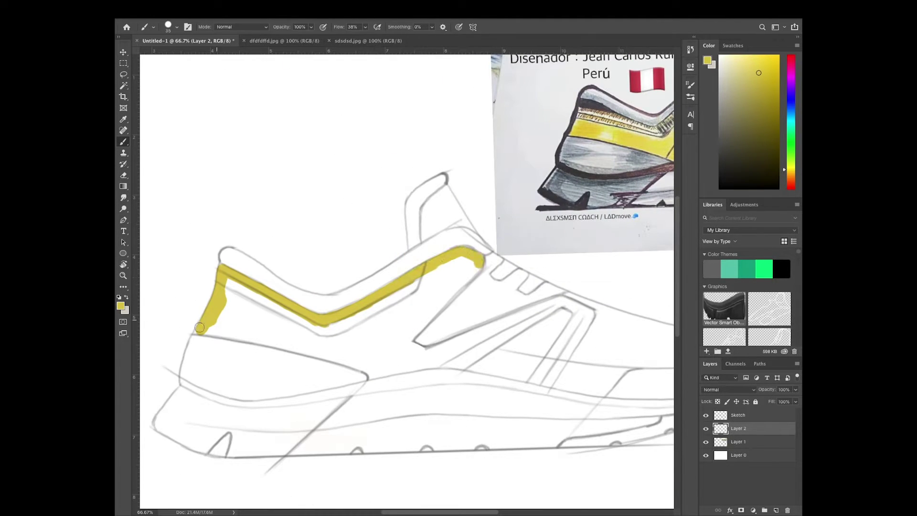
# Paint yellow along the borders of the side panel, its cutout and the midfoot strap
pyautogui.moveTo(301, 465); pyautogui.dragTo(341, 440)
pyautogui.moveTo(261, 419); pyautogui.dragTo(427, 375)
pyautogui.press('r')
pyautogui.moveTo(427, 375)
pyautogui.mouseDown()
pyautogui.moveTo(478, 287)
pyautogui.moveTo(454, 239)
pyautogui.moveTo(392, 176)
pyautogui.moveTo(343, 153)
pyautogui.mouseUp()
pyautogui.moveTo(330, 362)
pyautogui.mouseDown()
pyautogui.moveTo(430, 266)
pyautogui.moveTo(446, 268)
pyautogui.moveTo(430, 325)
pyautogui.moveTo(339, 360)
pyautogui.moveTo(334, 377)
pyautogui.mouseUp()
pyautogui.press('r')
pyautogui.moveTo(391, 357); pyautogui.dragTo(309, 409)
# Toggle the brush's pressure-controlled opacity and paint short yellow test strokes on the blank area outside the shoe
pyautogui.click(323, 26)
pyautogui.moveTo(398, 270)
pyautogui.mouseDown()
pyautogui.moveTo(434, 270)
pyautogui.moveTo(489, 223)
pyautogui.mouseUp()
pyautogui.moveTo(432, 252); pyautogui.dragTo(504, 239)
pyautogui.moveTo(391, 210); pyautogui.dragTo(463, 190)
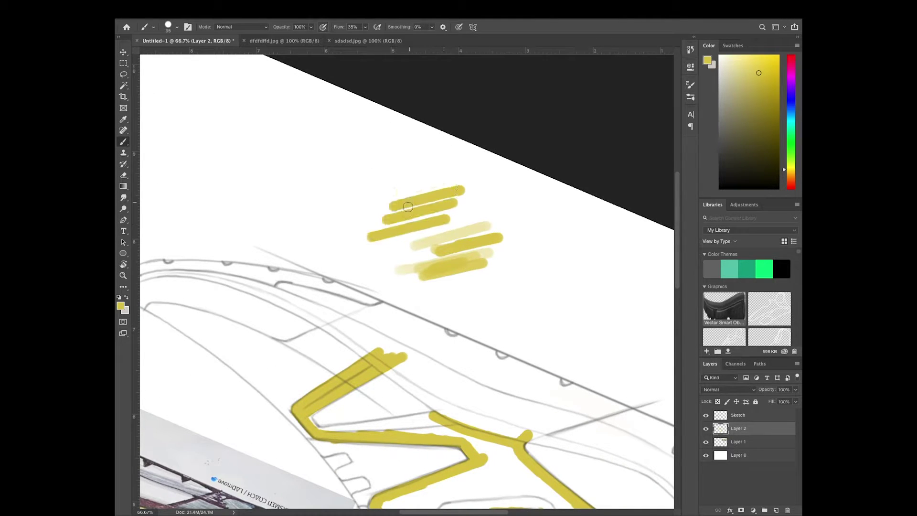
# Undo the yellow test strokes outside the shoe
pyautogui.hotkey('ctrl', 'z')
pyautogui.hotkey('ctrl', 'z')
pyautogui.hotkey('ctrl', 'z')
pyautogui.hotkey('ctrl', 'z')
pyautogui.hotkey('ctrl', 'z')
# Fill the side panel, midfoot strap, toe cap and tongue with yellow and switch to the eraser
pyautogui.scroll(-2, 302, 382)
pyautogui.moveTo(313, 396); pyautogui.dragTo(453, 377)
pyautogui.moveTo(386, 403)
pyautogui.mouseDown()
pyautogui.moveTo(473, 386)
pyautogui.moveTo(501, 358)
pyautogui.moveTo(486, 339)
pyautogui.mouseUp()
pyautogui.moveTo(486, 339); pyautogui.dragTo(477, 362)
pyautogui.moveTo(405, 335); pyautogui.dragTo(490, 354)
pyautogui.moveTo(334, 339)
pyautogui.mouseDown()
pyautogui.moveTo(388, 268)
pyautogui.moveTo(405, 296)
pyautogui.moveTo(392, 449)
pyautogui.moveTo(539, 420)
pyautogui.mouseUp()
pyautogui.moveTo(430, 412); pyautogui.dragTo(504, 370)
pyautogui.moveTo(238, 262)
pyautogui.mouseDown()
pyautogui.moveTo(235, 298)
pyautogui.moveTo(253, 250)
pyautogui.moveTo(284, 296)
pyautogui.moveTo(236, 294)
pyautogui.mouseUp()
pyautogui.press('e')
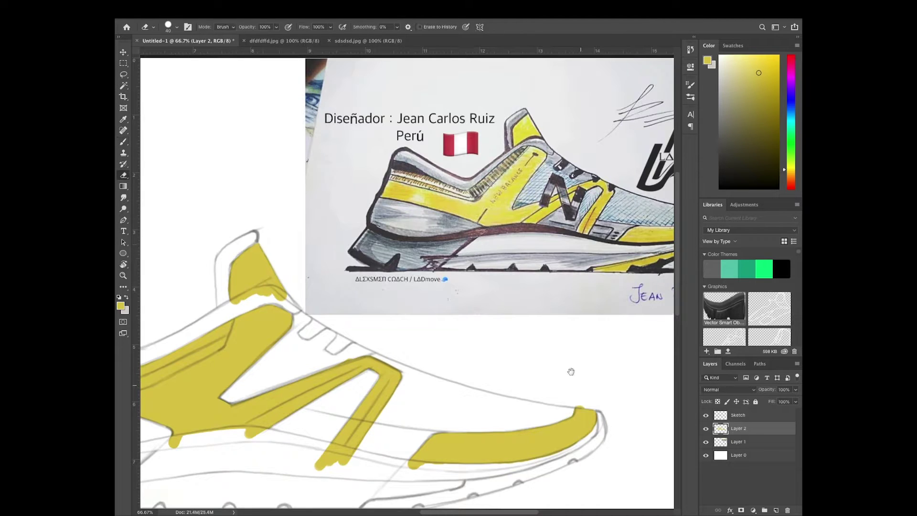
pyautogui.moveTo(577, 382); pyautogui.dragTo(552, 350)
# Add a new layer above the yellow fills and set the foreground color to dark gray
pyautogui.hotkey('ctrl', '-')
pyautogui.hotkey('ctrl', '-')
pyautogui.click(776, 508)
pyautogui.click(120, 306)
pyautogui.click(242, 338)
pyautogui.click(226, 343)
pyautogui.press('Return')
# Paint the heel panel below the yellow area dark gray, reducing the brush size along its edges
pyautogui.press('b')
pyautogui.scroll(2, 303, 335)
pyautogui.moveTo(215, 349)
pyautogui.mouseDown()
pyautogui.moveTo(217, 313)
pyautogui.moveTo(246, 329)
pyautogui.mouseUp()
pyautogui.moveTo(292, 392); pyautogui.dragTo(450, 335)
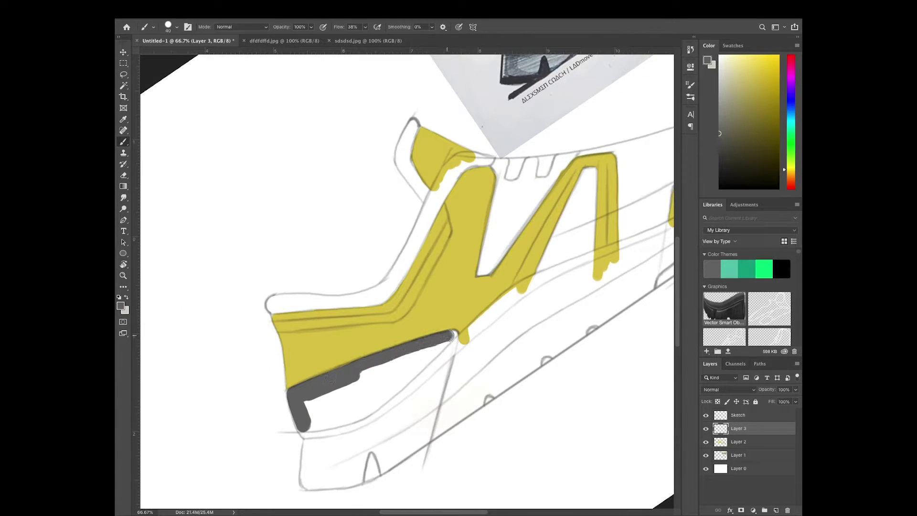
pyautogui.moveTo(451, 389); pyautogui.dragTo(344, 187)
pyautogui.press('[')
pyautogui.moveTo(302, 397)
pyautogui.mouseDown()
pyautogui.moveTo(387, 312)
pyautogui.moveTo(433, 296)
pyautogui.moveTo(410, 315)
pyautogui.moveTo(444, 311)
pyautogui.mouseUp()
pyautogui.press('r')
pyautogui.moveTo(558, 315); pyautogui.dragTo(409, 429)
pyautogui.scroll(-2, 409, 430)
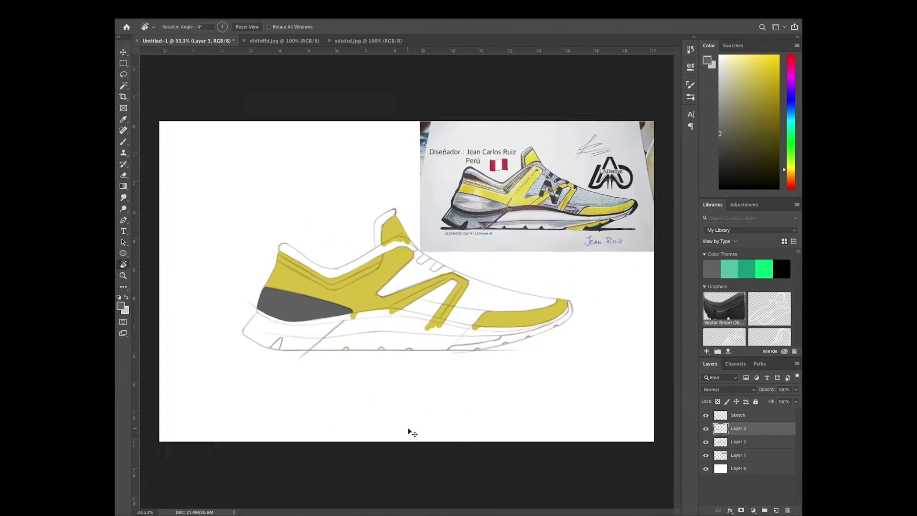
# On a new layer, paint the rear sole block under the heel dark gray, keeping its bottom notch open
pyautogui.scroll(2, 544, 342)
pyautogui.scroll(2, 483, 253)
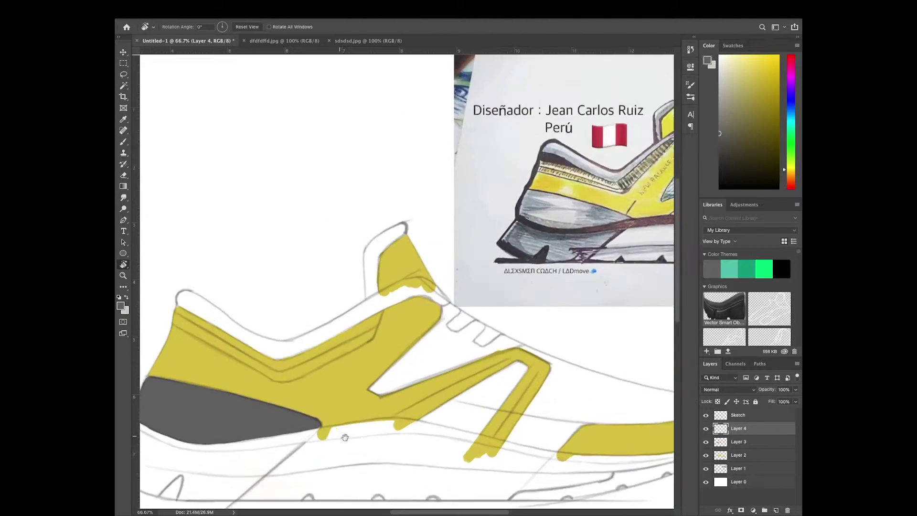
pyautogui.press('b')
pyautogui.hotkey('ctrl', 'shift', 'alt', 'n')
pyautogui.moveTo(205, 419); pyautogui.dragTo(247, 445)
pyautogui.moveTo(233, 387)
pyautogui.mouseDown()
pyautogui.moveTo(210, 422)
pyautogui.moveTo(257, 447)
pyautogui.moveTo(288, 419)
pyautogui.moveTo(283, 453)
pyautogui.moveTo(340, 437)
pyautogui.mouseUp()
pyautogui.press('r')
pyautogui.moveTo(525, 239); pyautogui.dragTo(477, 191)
pyautogui.press('b')
pyautogui.moveTo(261, 408)
pyautogui.mouseDown()
pyautogui.moveTo(358, 396)
pyautogui.moveTo(425, 363)
pyautogui.moveTo(267, 429)
pyautogui.moveTo(317, 444)
pyautogui.moveTo(396, 387)
pyautogui.moveTo(400, 409)
pyautogui.mouseUp()
pyautogui.press('e')
pyautogui.moveTo(428, 463); pyautogui.dragTo(542, 366)
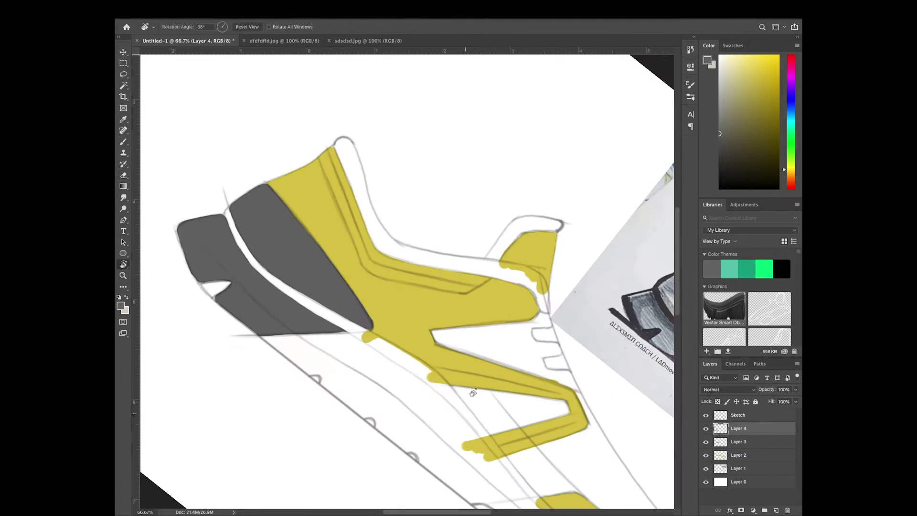
pyautogui.press('Escape')
# Add a new layer and set the foreground color to a very light gray for the midsole
pyautogui.scroll(-3, 543, 366)
pyautogui.scroll(2, 544, 239)
pyautogui.hotkey('ctrl', 'shift', 'alt', 'n')
pyautogui.press('i')
pyautogui.moveTo(544, 240); pyautogui.dragTo(601, 230)
pyautogui.click(120, 306)
pyautogui.click(216, 277)
pyautogui.click(423, 270)
# Paint the midsole light gray from the heel block's slanted edge forward to the toe
pyautogui.press('b')
pyautogui.moveTo(274, 407); pyautogui.dragTo(334, 385)
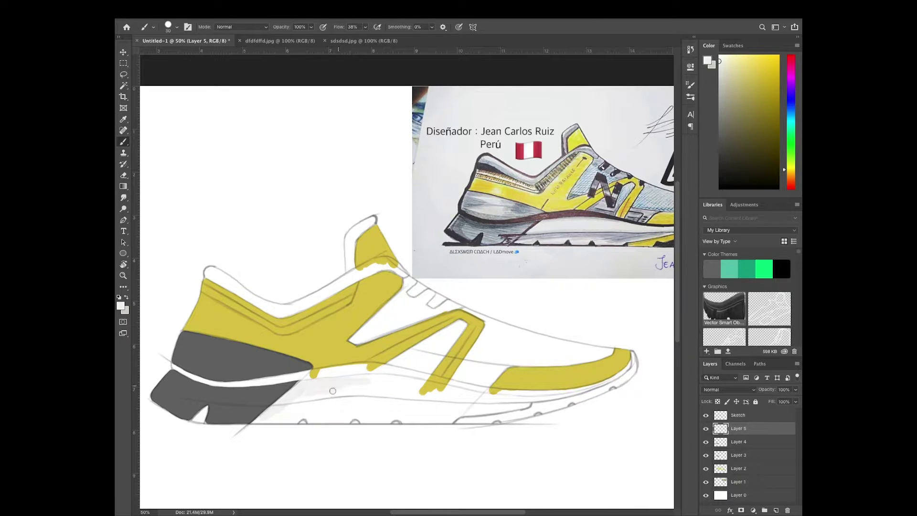
pyautogui.scroll(2, 299, 393)
pyautogui.moveTo(255, 419); pyautogui.dragTo(315, 415)
pyautogui.moveTo(456, 340); pyautogui.dragTo(372, 406)
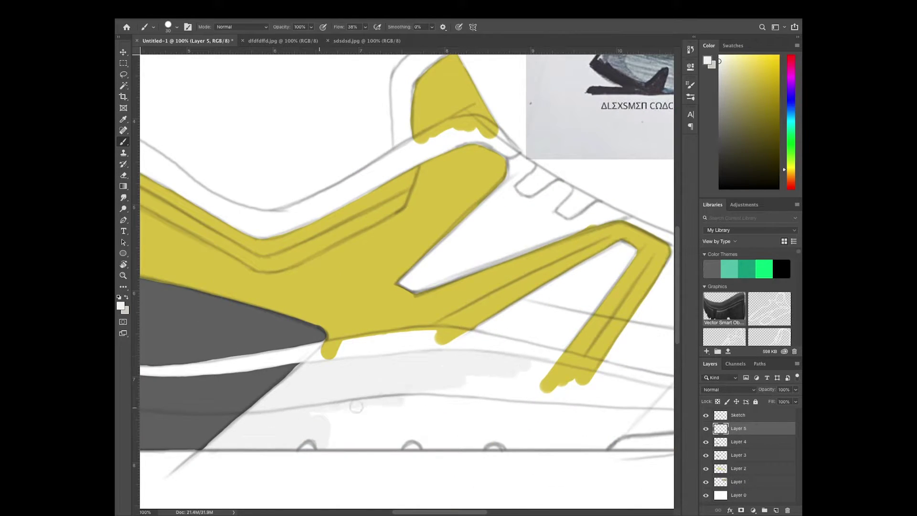
pyautogui.moveTo(315, 444); pyautogui.dragTo(449, 411)
pyautogui.moveTo(567, 405)
pyautogui.mouseDown()
pyautogui.moveTo(495, 406)
pyautogui.moveTo(436, 385)
pyautogui.moveTo(387, 409)
pyautogui.moveTo(321, 407)
pyautogui.mouseUp()
# Add a new layer and sample the yellow of the toe cap as the foreground color
pyautogui.hotkey('ctrl', 'shift', 'alt', 'n')
pyautogui.press('i')
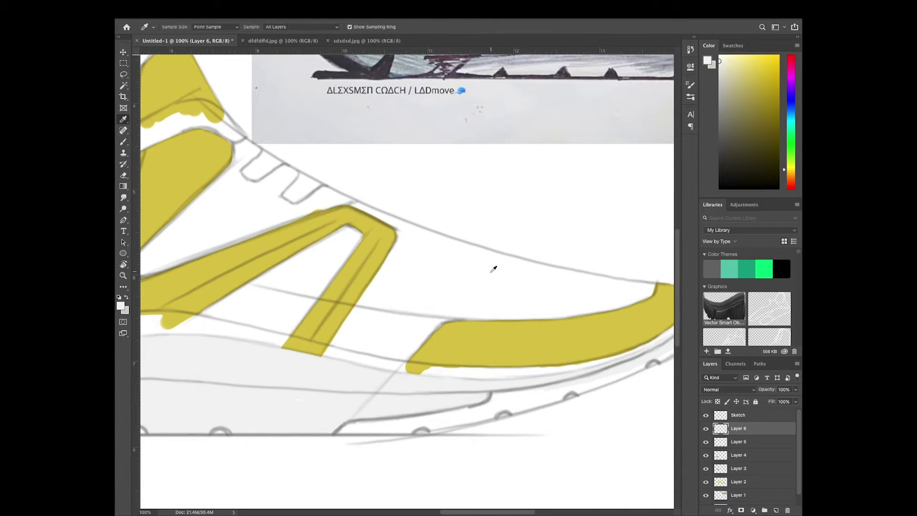
pyautogui.click(508, 332)
pyautogui.click(121, 305)
pyautogui.press('Return')
# Paint the forefoot outsole strip yellow, from its pointed rear end up around the toe
pyautogui.press('b')
pyautogui.moveTo(343, 429)
pyautogui.mouseDown()
pyautogui.moveTo(480, 405)
pyautogui.moveTo(408, 430)
pyautogui.moveTo(492, 388)
pyautogui.moveTo(415, 415)
pyautogui.mouseUp()
pyautogui.hscroll(5, 453, 420)
pyautogui.hscroll(3, 452, 352)
pyautogui.moveTo(463, 384); pyautogui.dragTo(483, 377)
pyautogui.moveTo(437, 398); pyautogui.dragTo(488, 382)
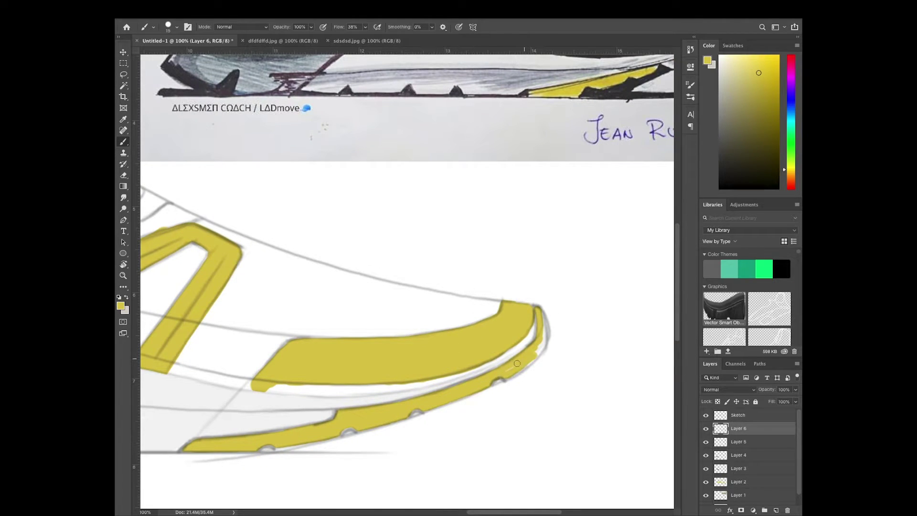
# Add a new layer and set the foreground color to black, 000000
pyautogui.hotkey('ctrl', '-')
pyautogui.hotkey('ctrl', '-')
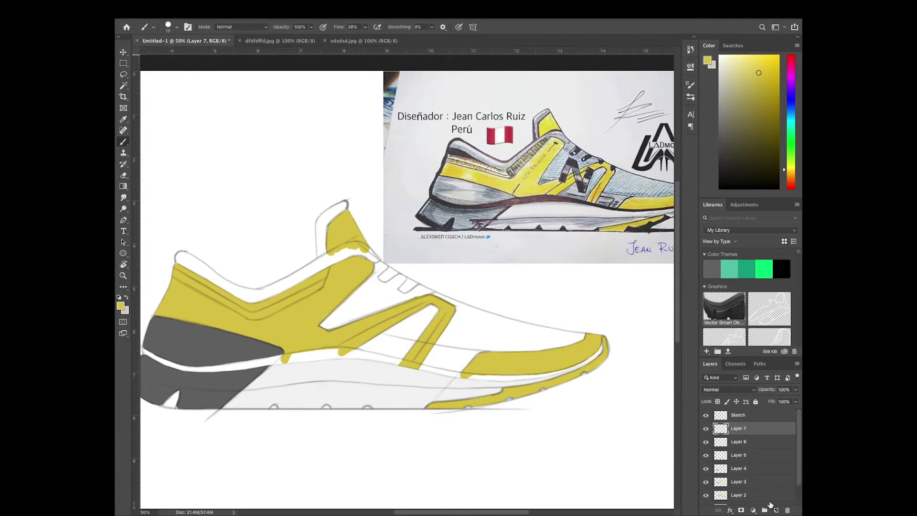
pyautogui.click(120, 306)
pyautogui.doubleClick(362, 402)
pyautogui.write('000000')
pyautogui.press('Return')
# Paint a black band along the midsole's upper edge from the heel toward the forefoot
pyautogui.hotkey('ctrl', '+')
pyautogui.hotkey('ctrl', '+')
pyautogui.moveTo(190, 382)
pyautogui.mouseDown()
pyautogui.moveTo(211, 393)
pyautogui.moveTo(334, 238)
pyautogui.moveTo(429, 358)
pyautogui.mouseUp()
pyautogui.moveTo(253, 341); pyautogui.dragTo(401, 288)
pyautogui.moveTo(351, 310)
pyautogui.mouseDown()
pyautogui.moveTo(241, 355)
pyautogui.moveTo(428, 286)
pyautogui.moveTo(511, 295)
pyautogui.moveTo(302, 420)
pyautogui.moveTo(260, 363)
pyautogui.moveTo(396, 301)
pyautogui.mouseUp()
pyautogui.moveTo(272, 350); pyautogui.dragTo(366, 298)
pyautogui.moveTo(363, 287)
pyautogui.mouseDown()
pyautogui.moveTo(267, 329)
pyautogui.moveTo(391, 319)
pyautogui.mouseUp()
pyautogui.moveTo(325, 329); pyautogui.dragTo(229, 334)
pyautogui.moveTo(470, 311); pyautogui.dragTo(284, 355)
pyautogui.moveTo(336, 344); pyautogui.dragTo(410, 328)
pyautogui.moveTo(403, 328)
pyautogui.mouseDown()
pyautogui.moveTo(351, 358)
pyautogui.moveTo(441, 328)
pyautogui.mouseUp()
pyautogui.moveTo(363, 354); pyautogui.dragTo(457, 328)
pyautogui.moveTo(457, 329); pyautogui.dragTo(381, 371)
# Rotate the canvas and continue the black band in a thinner line around the toe, then reset the rotation
pyautogui.press('r')
pyautogui.click(540, 349)
pyautogui.moveTo(541, 349); pyautogui.dragTo(274, 215)
pyautogui.press('b')
pyautogui.moveTo(334, 327); pyautogui.dragTo(497, 261)
pyautogui.moveTo(310, 348); pyautogui.dragTo(430, 286)
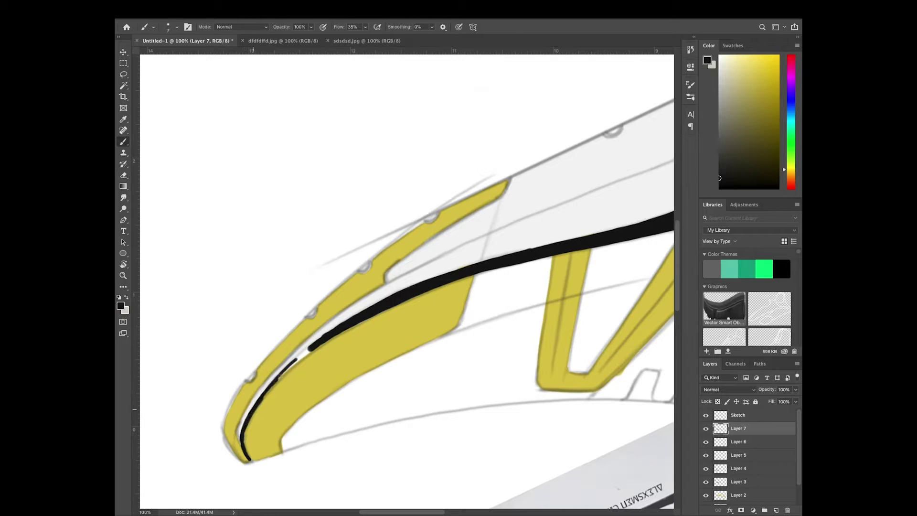
pyautogui.press('r')
pyautogui.press('Escape')
pyautogui.hotkey('ctrl', '-')
pyautogui.hotkey('ctrl', '-')
pyautogui.hotkey('ctrl', '-')
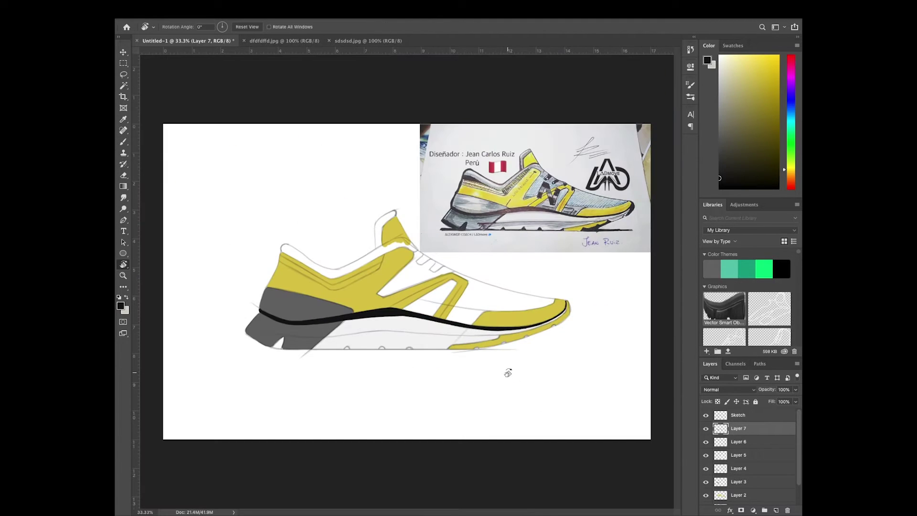
# Add a new layer and sample the dark gray of the heel panel as the foreground color
pyautogui.hotkey('ctrl', '+')
pyautogui.moveTo(224, 377); pyautogui.dragTo(259, 383)
pyautogui.press('b')
pyautogui.keyDown('alt'); pyautogui.click(247, 391); pyautogui.keyUp('alt')
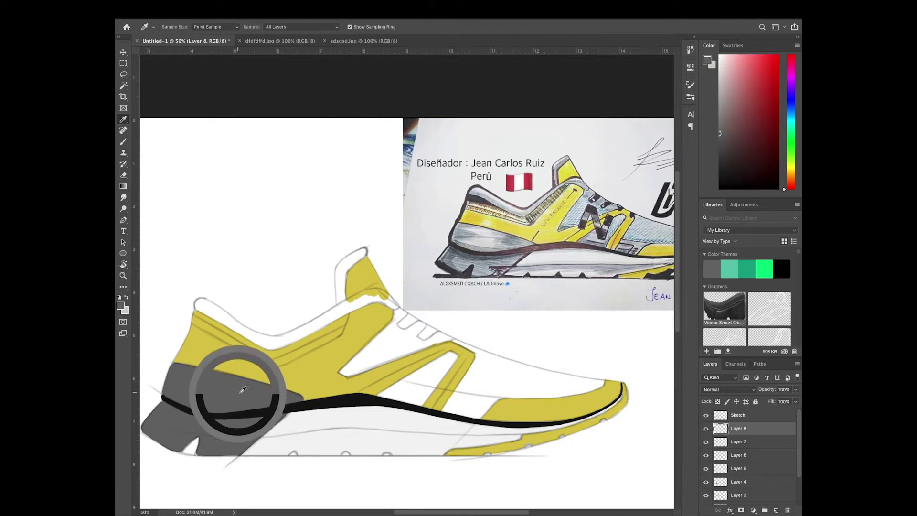
# Paint the collar band and the tongue's rear edge dark gray
pyautogui.press('r')
pyautogui.moveTo(213, 314); pyautogui.dragTo(334, 190)
pyautogui.press('b')
pyautogui.moveTo(505, 424); pyautogui.dragTo(414, 418)
pyautogui.press('r')
pyautogui.moveTo(473, 408)
pyautogui.mouseDown()
pyautogui.moveTo(274, 403)
pyautogui.moveTo(367, 375)
pyautogui.mouseUp()
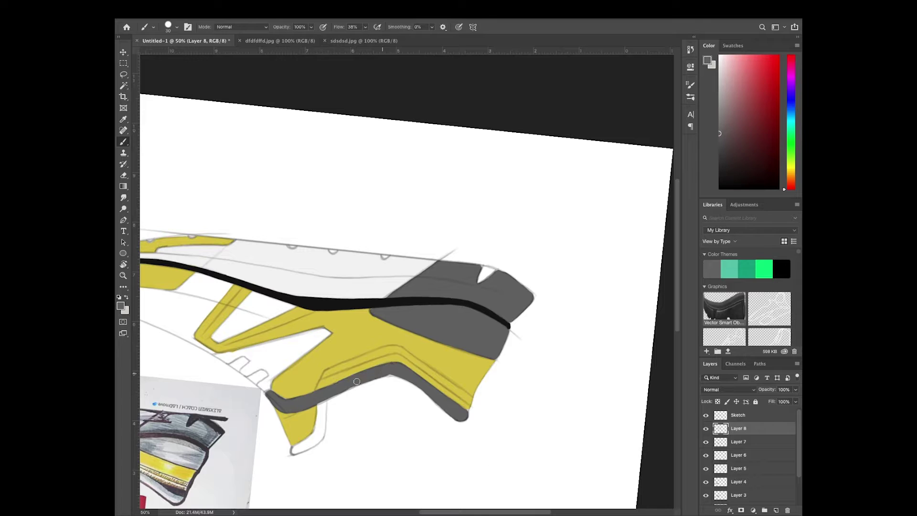
pyautogui.press('r')
pyautogui.moveTo(285, 401)
pyautogui.mouseDown()
pyautogui.moveTo(272, 353)
pyautogui.moveTo(444, 430)
pyautogui.moveTo(503, 435)
pyautogui.mouseUp()
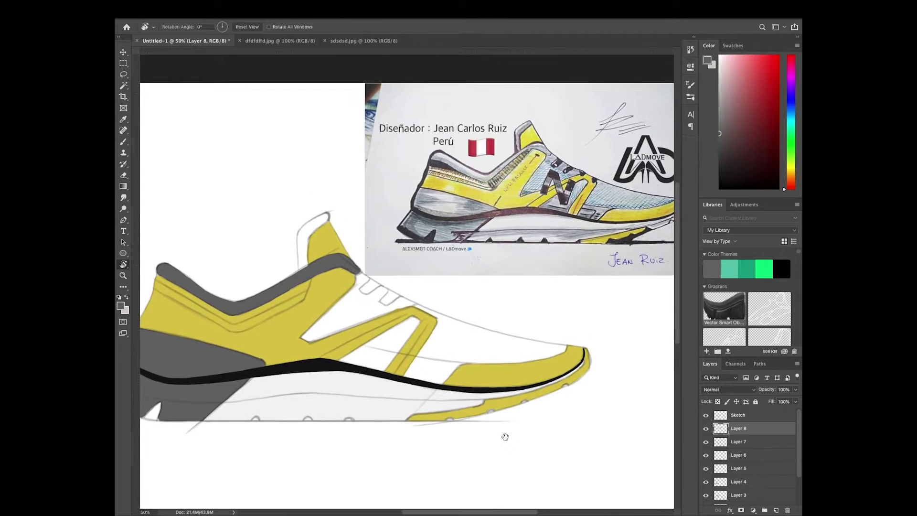
pyautogui.moveTo(298, 255); pyautogui.dragTo(298, 284)
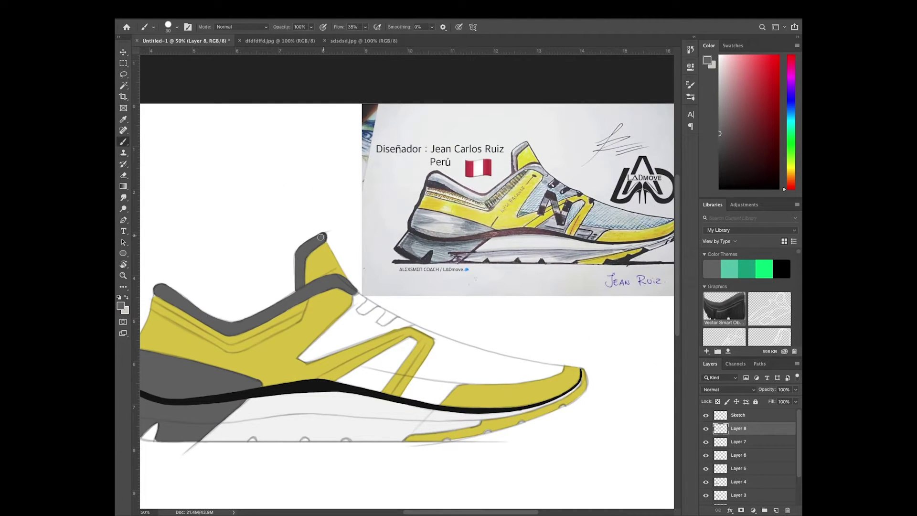
# Place a new layer beneath the yellow Layer 2 and paint the lower forefoot panel behind the strap dark gray
pyautogui.hscroll(-2, 584, 428)
pyautogui.scroll(-1, 734, 406)
pyautogui.moveTo(763, 419); pyautogui.dragTo(751, 471)
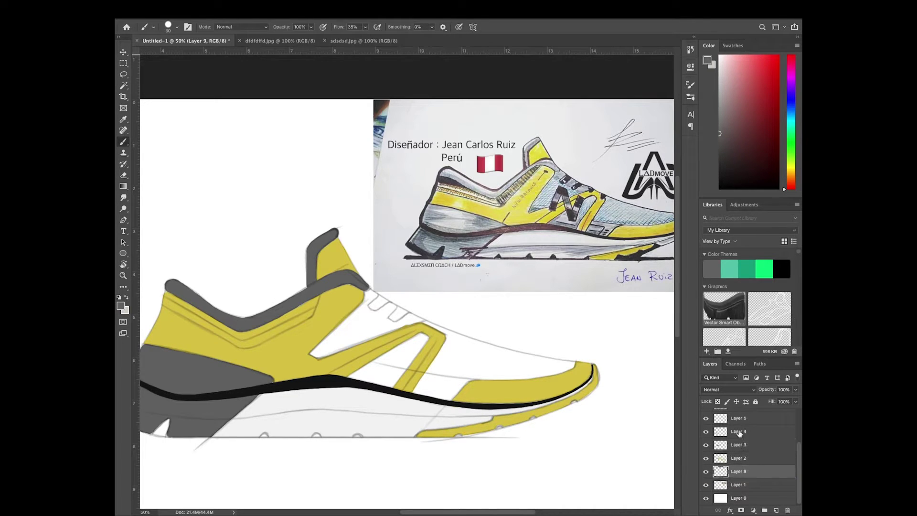
pyautogui.press('r')
pyautogui.moveTo(419, 393); pyautogui.dragTo(392, 373)
pyautogui.moveTo(467, 369); pyautogui.dragTo(412, 383)
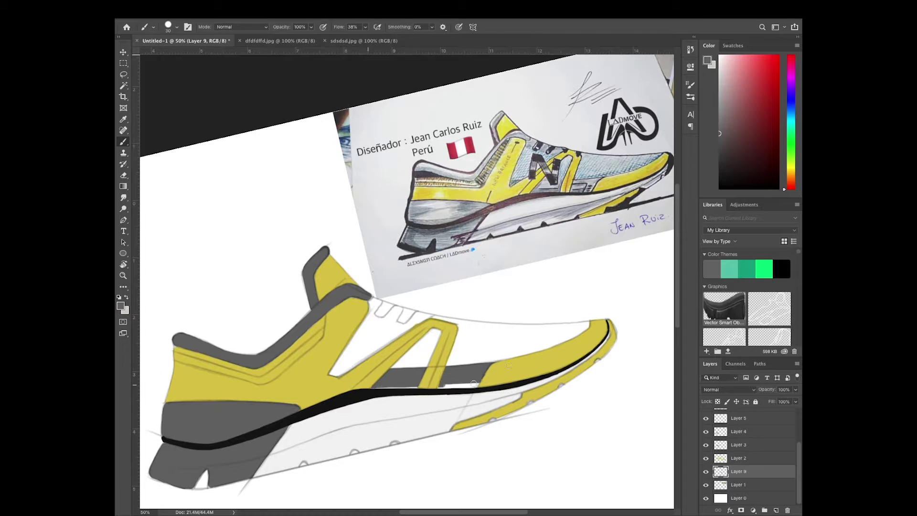
pyautogui.press('r')
pyautogui.moveTo(473, 381); pyautogui.dragTo(576, 363)
# On a new layer below the forefoot panel's layer, paint the remaining upper medium gray, leaving the lace loops unpainted
pyautogui.click(775, 510)
pyautogui.click(121, 306)
pyautogui.press('Return')
pyautogui.press('b')
pyautogui.moveTo(363, 363)
pyautogui.mouseDown()
pyautogui.moveTo(310, 408)
pyautogui.moveTo(391, 368)
pyautogui.moveTo(482, 341)
pyautogui.moveTo(561, 296)
pyautogui.moveTo(430, 327)
pyautogui.mouseUp()
pyautogui.hotkey('ctrl', '[')
pyautogui.moveTo(473, 363)
pyautogui.mouseDown()
pyautogui.moveTo(339, 351)
pyautogui.moveTo(344, 327)
pyautogui.moveTo(324, 334)
pyautogui.moveTo(407, 333)
pyautogui.mouseUp()
pyautogui.press('r')
pyautogui.press('Escape')
pyautogui.hotkey('ctrl', '0')
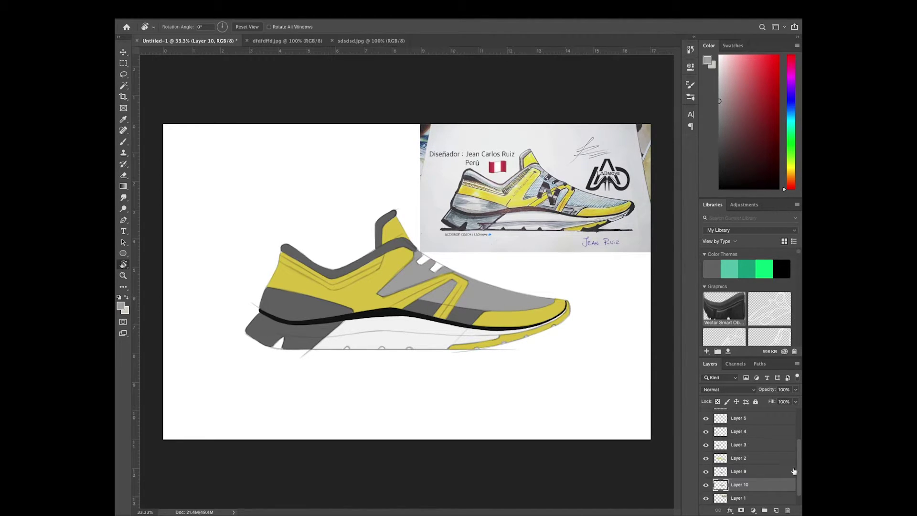
# Add a layer directly above the background, reset the colors to default and choose a soft brush at size 30
pyautogui.scroll(-1, 791, 453)
pyautogui.click(764, 497)
pyautogui.click(775, 510)
pyautogui.press('d')
pyautogui.press('b')
pyautogui.click(169, 26)
pyautogui.click(318, 20)
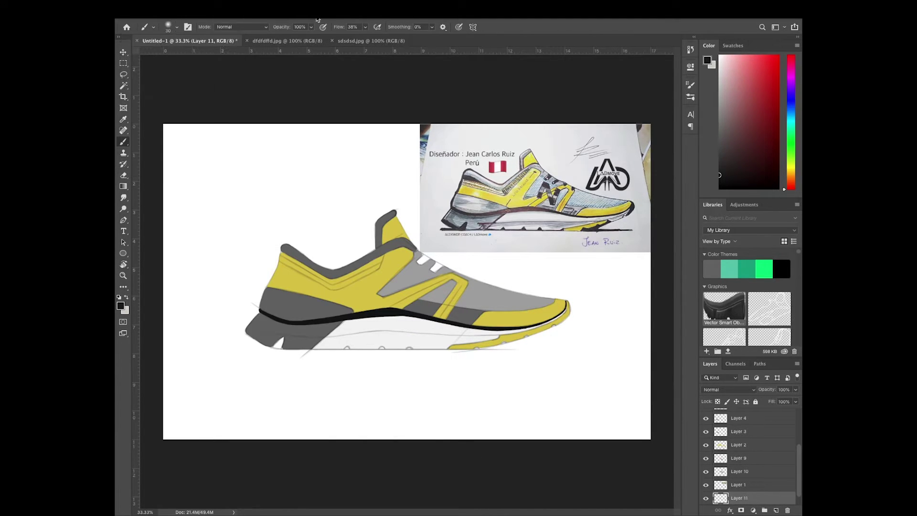
# Paint a long, soft black ground shadow beneath the sole
pyautogui.moveTo(568, 350)
pyautogui.mouseDown()
pyautogui.moveTo(248, 350)
pyautogui.moveTo(576, 350)
pyautogui.moveTo(261, 350)
pyautogui.mouseUp()
pyautogui.scroll(2, 335, 329)
pyautogui.scroll(3, 750, 453)
# Select the midsole's Layer 5 and erase the small notches along the sole's bottom edge
pyautogui.click(706, 428)
pyautogui.click(706, 428)
pyautogui.click(738, 467)
pyautogui.press('e')
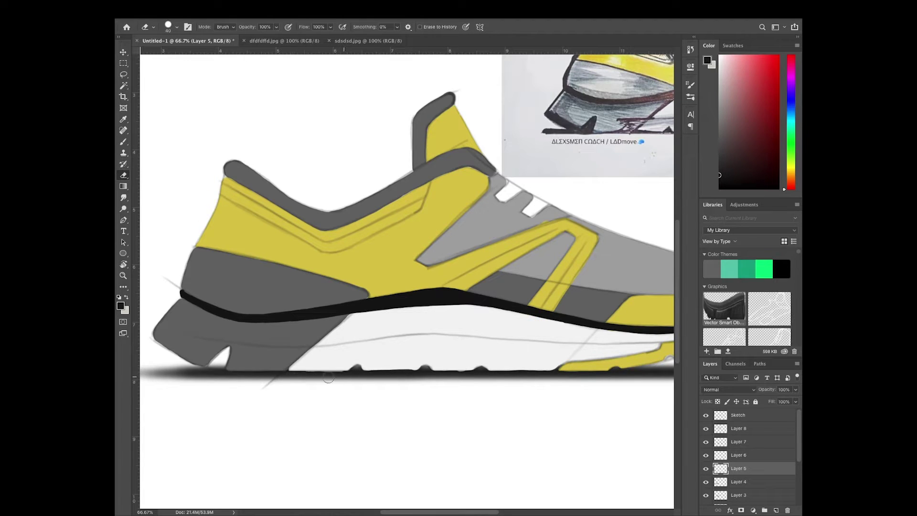
# Add a layer directly above the white background Layer 0 and fill it with dark gray 505050
pyautogui.scroll(-2, 353, 377)
pyautogui.scroll(-3, 755, 477)
pyautogui.click(755, 497)
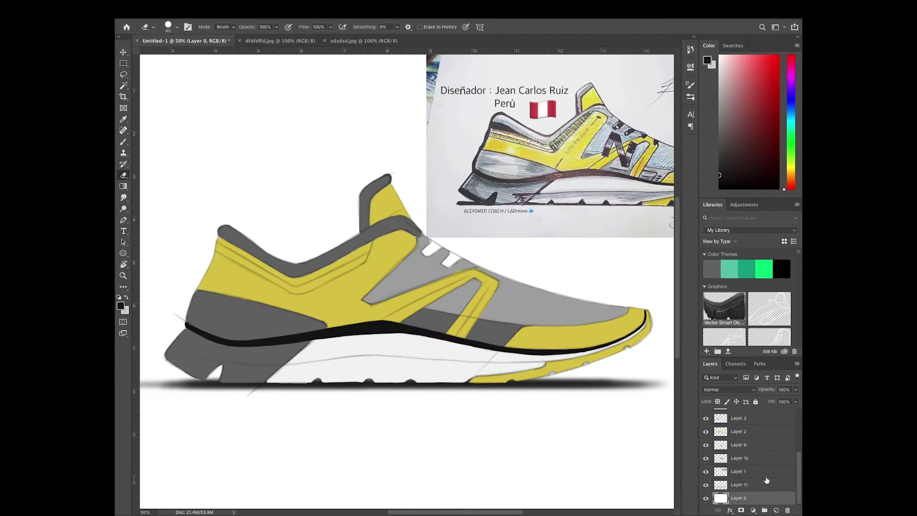
pyautogui.click(776, 510)
pyautogui.click(121, 306)
pyautogui.click(222, 349)
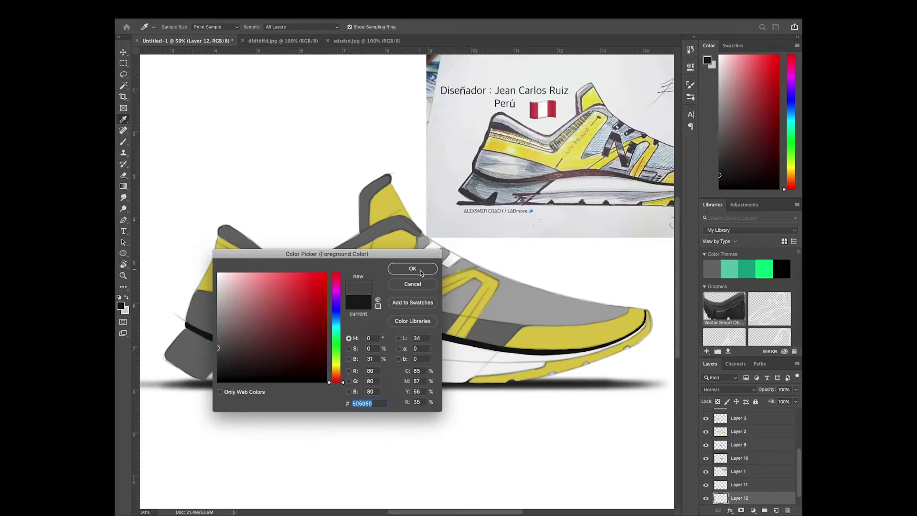
pyautogui.click(416, 266)
pyautogui.scroll(-1, 416, 274)
pyautogui.hotkey('alt', 'BackSpace')
pyautogui.scroll(1, 417, 273)
pyautogui.scroll(-1, 747, 478)
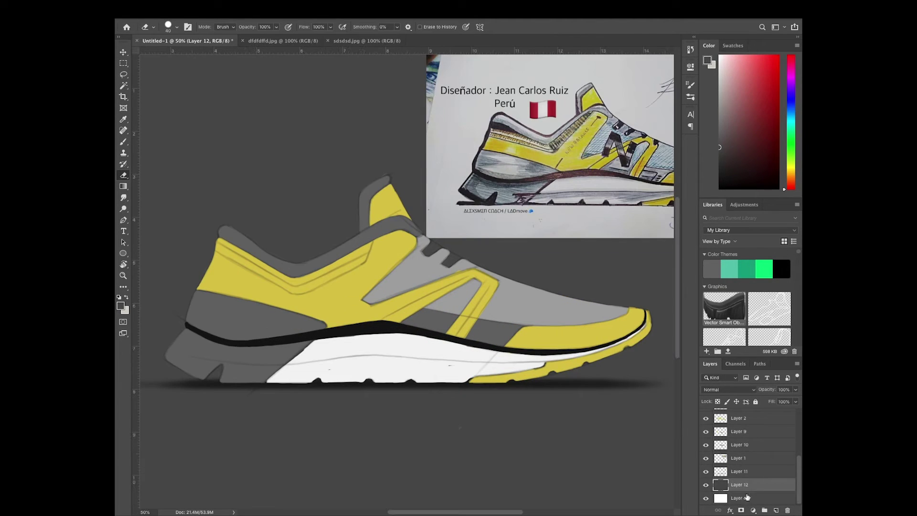
# Add a layer directly above the midsole's Layer 5 and choose a dark gray 434343 soft brush
pyautogui.scroll(-1, 626, 421)
pyautogui.scroll(3, 754, 458)
pyautogui.click(739, 428)
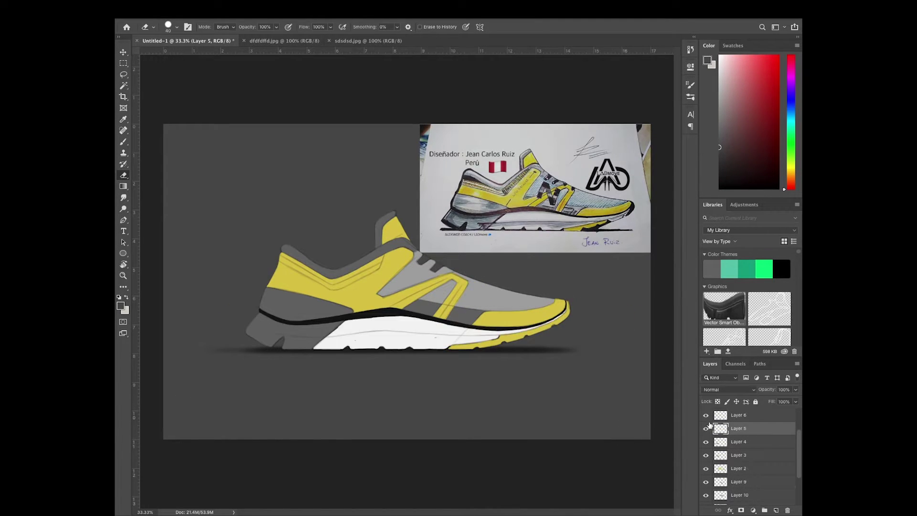
pyautogui.scroll(2, 411, 289)
pyautogui.press('x')
pyautogui.press('b')
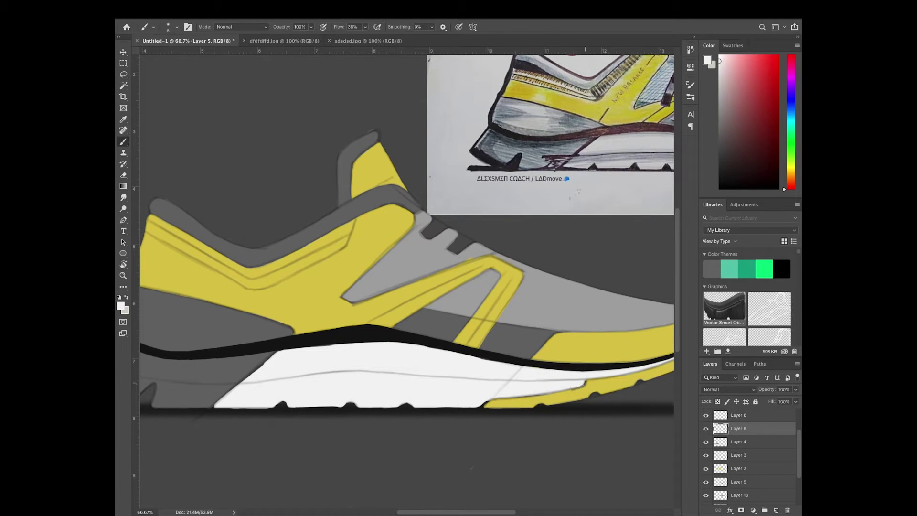
pyautogui.hotkey('ctrl', '-')
pyautogui.click(775, 510)
pyautogui.click(121, 305)
pyautogui.click(223, 351)
pyautogui.click(420, 270)
pyautogui.click(176, 27)
pyautogui.press('Return')
# Paint a soft dark shadow below the midsole's inner contour line and erase the excess above that line
pyautogui.moveTo(577, 345)
pyautogui.mouseDown()
pyautogui.moveTo(287, 361)
pyautogui.moveTo(450, 382)
pyautogui.mouseUp()
pyautogui.moveTo(604, 195); pyautogui.dragTo(568, 209)
pyautogui.press('e')
pyautogui.press('r')
pyautogui.moveTo(478, 143); pyautogui.dragTo(458, 120)
pyautogui.moveTo(277, 377)
pyautogui.mouseDown()
pyautogui.moveTo(363, 372)
pyautogui.moveTo(268, 389)
pyautogui.moveTo(444, 363)
pyautogui.mouseUp()
pyautogui.moveTo(412, 313); pyautogui.dragTo(334, 301)
pyautogui.moveTo(267, 334); pyautogui.dragTo(344, 275)
pyautogui.moveTo(335, 296); pyautogui.dragTo(332, 294)
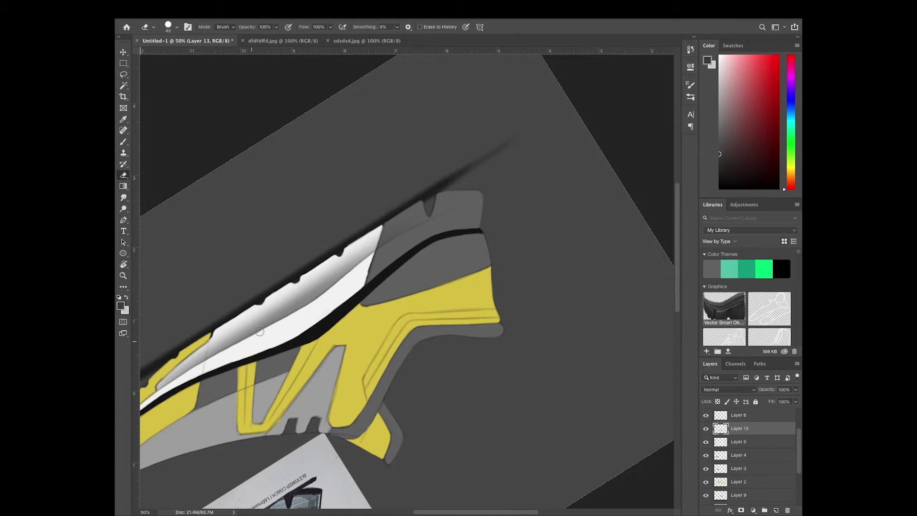
pyautogui.press('r')
pyautogui.press('Escape')
pyautogui.press('e')
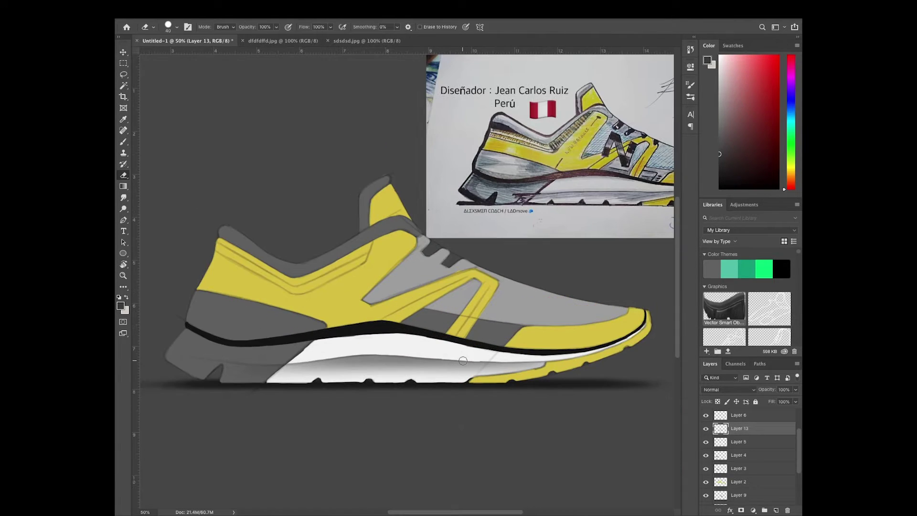
# Clip the shadow layer Layer 13 to the midsole's Layer 5
pyautogui.hscroll(2, 582, 391)
pyautogui.scroll(1, 583, 391)
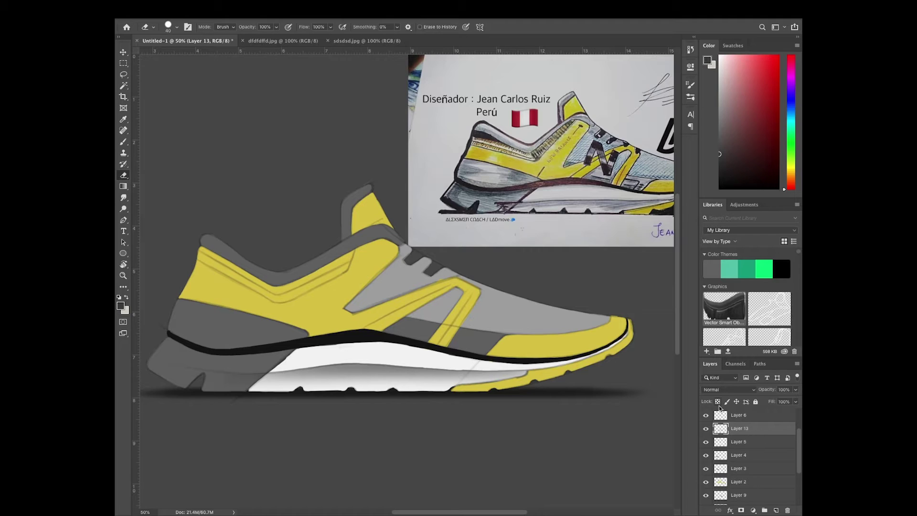
pyautogui.rightClick(754, 430)
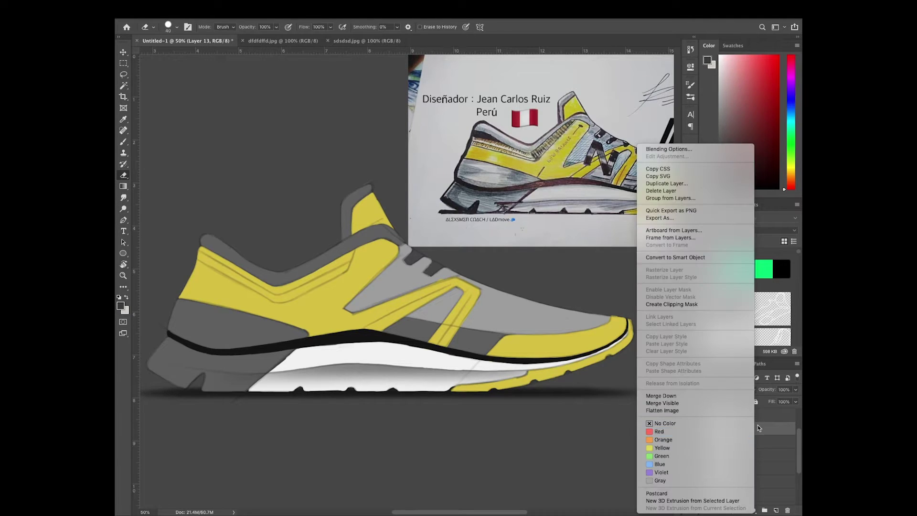
pyautogui.click(696, 303)
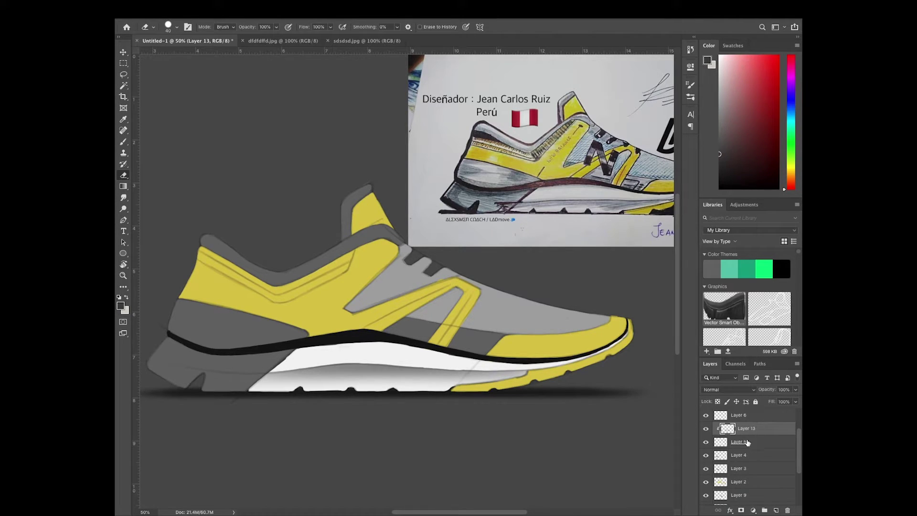
# On a new layer, brush a soft shadow along the midsole's upper edge and clip it to the midsole
pyautogui.hotkey('ctrl', 'shift', 'alt', 'n')
pyautogui.press('b')
pyautogui.moveTo(267, 342); pyautogui.dragTo(535, 341)
pyautogui.press('e')
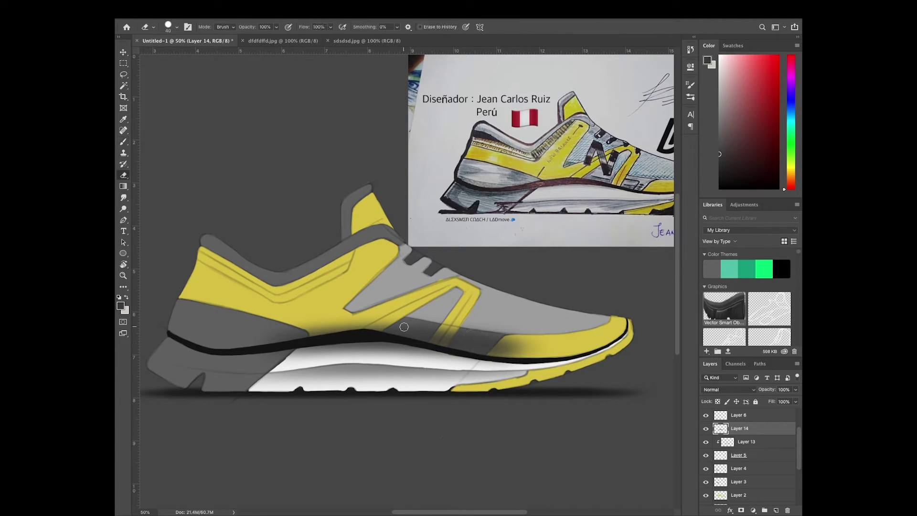
pyautogui.rightClick(756, 429)
pyautogui.click(696, 305)
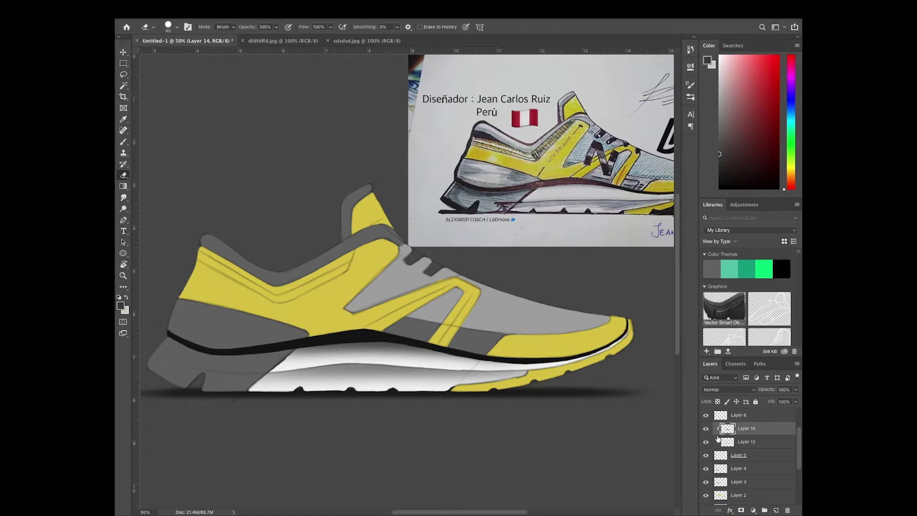
# Release the clipping mask of Layer 14 and reapply it
pyautogui.rightClick(763, 430)
pyautogui.click(696, 304)
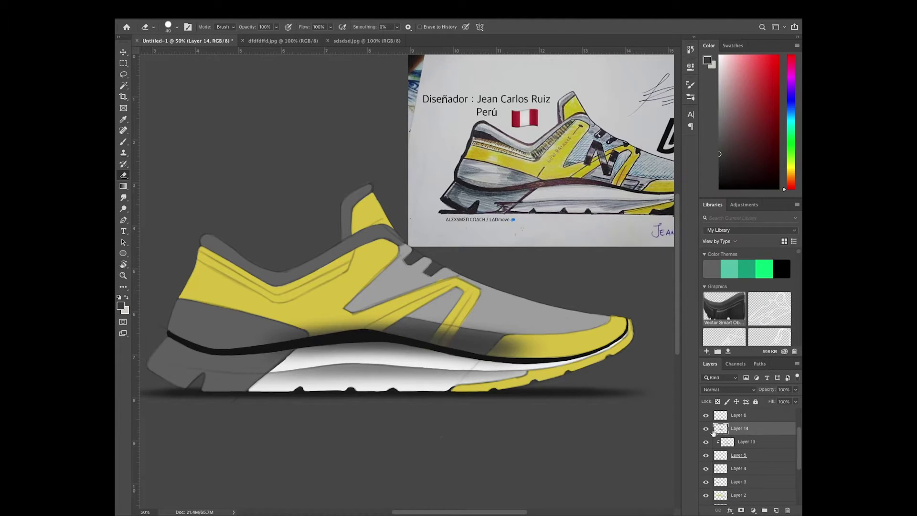
pyautogui.rightClick(760, 428)
pyautogui.click(696, 304)
pyautogui.press('v')
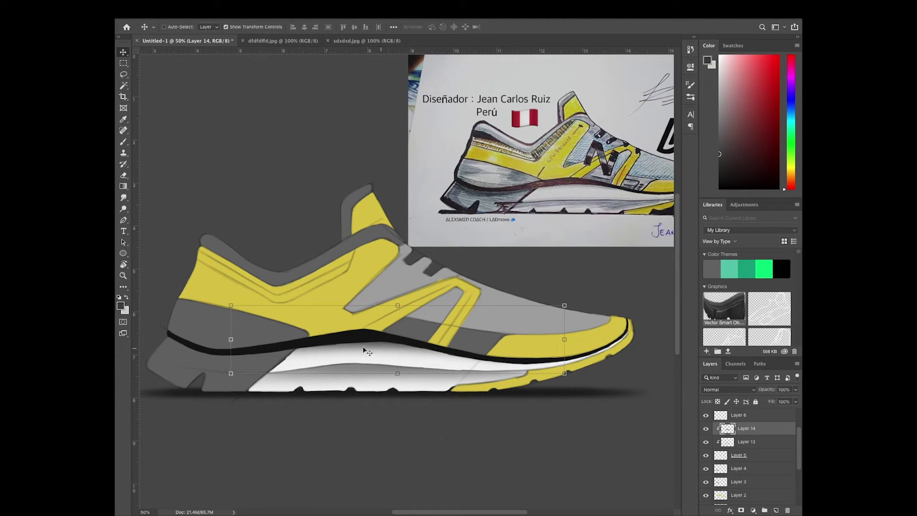
# Add a layer clipped to the collar's Layer 8 and choose near-white as the foreground color
pyautogui.scroll(2, 739, 425)
pyautogui.click(762, 428)
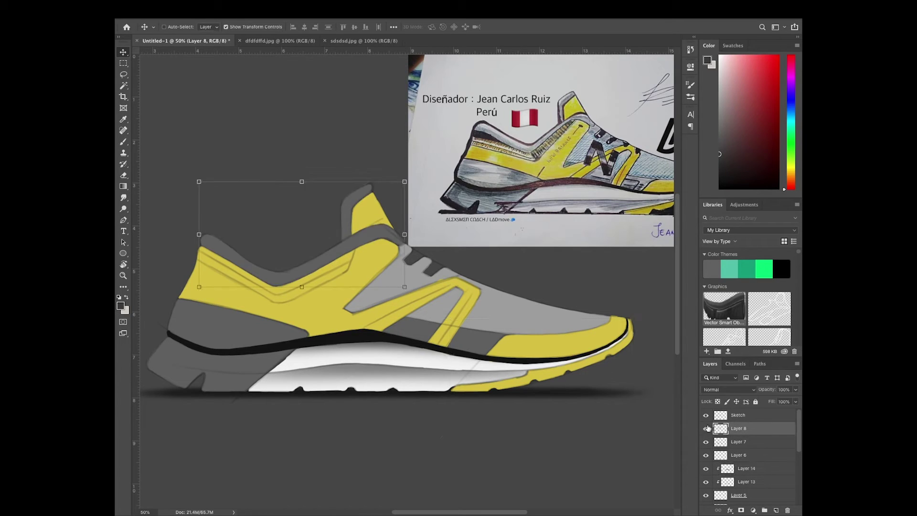
pyautogui.hotkey('ctrl', 'shift', 'alt', 'n')
pyautogui.rightClick(764, 430)
pyautogui.click(696, 304)
pyautogui.hotkey('ctrl', '+')
pyautogui.click(121, 305)
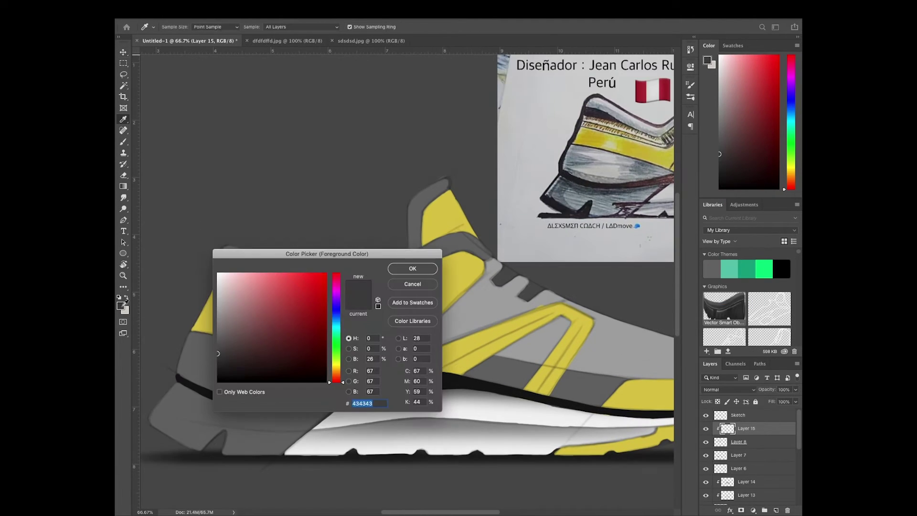
pyautogui.click(221, 262)
pyautogui.click(415, 268)
# Paint soft light highlights along the gray collar and tongue edging with a size 40 brush
pyautogui.press('b')
pyautogui.press('[')
pyautogui.press('[')
pyautogui.press('[')
pyautogui.press('[')
pyautogui.moveTo(262, 268)
pyautogui.mouseDown()
pyautogui.moveTo(314, 293)
pyautogui.moveTo(408, 203)
pyautogui.mouseUp()
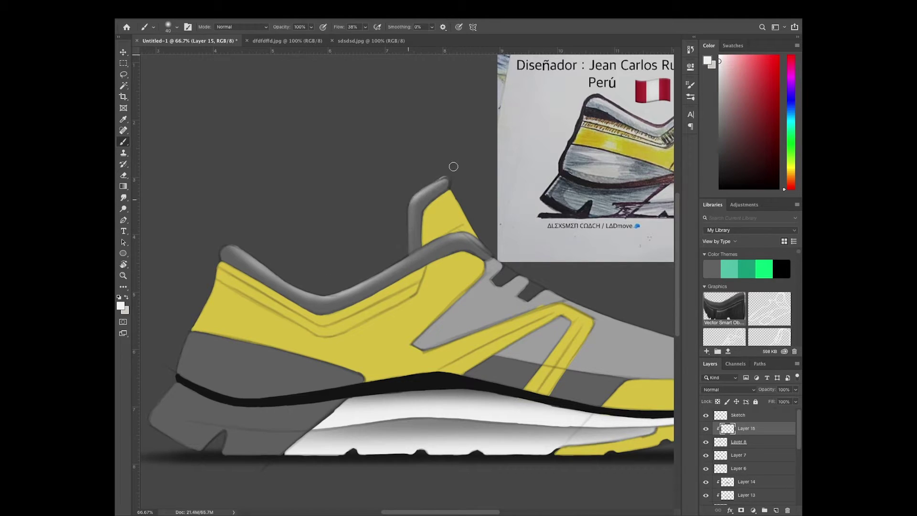
# Add another clipped layer above the collar highlights and paint near-black shading along the inner edges of the collar and tongue trim
pyautogui.hotkey('ctrl', 'shift', 'alt', 'n')
pyautogui.rightClick(764, 428)
pyautogui.click(696, 304)
pyautogui.click(120, 305)
pyautogui.click(221, 381)
pyautogui.press('Return')
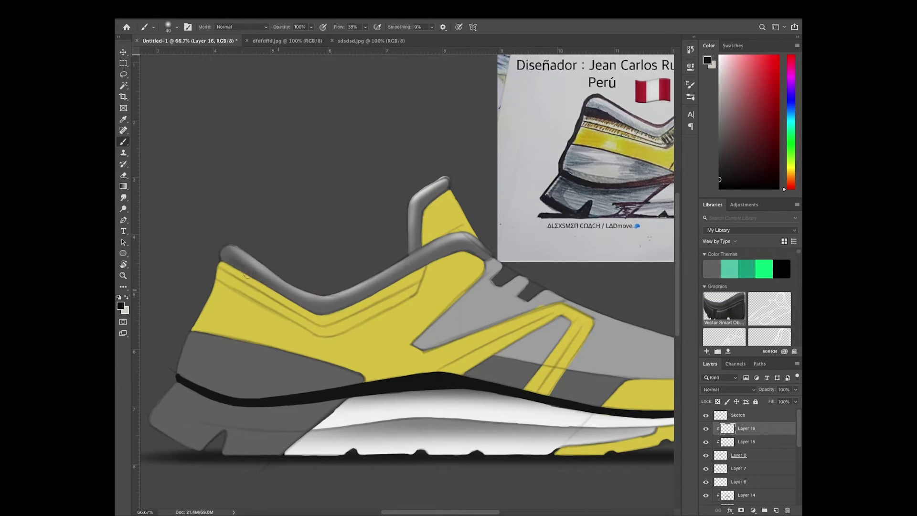
pyautogui.moveTo(329, 301); pyautogui.dragTo(459, 246)
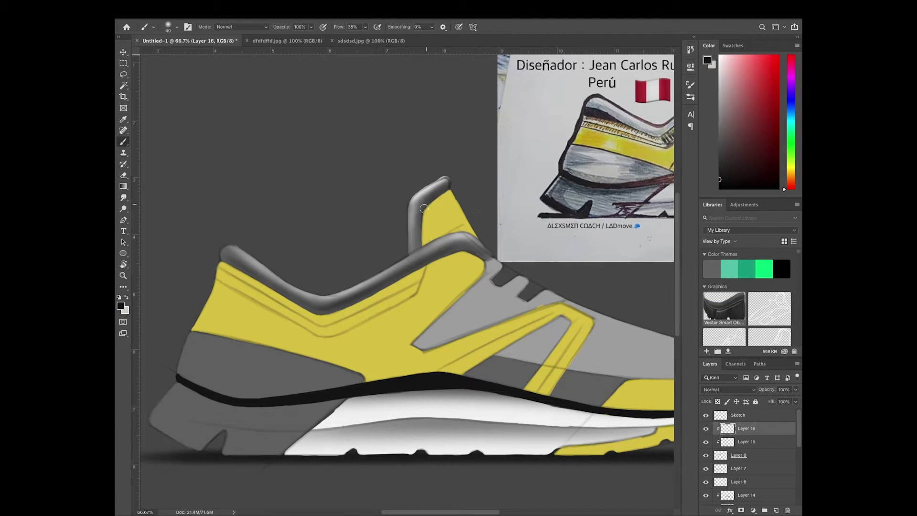
pyautogui.hotkey('ctrl', '-')
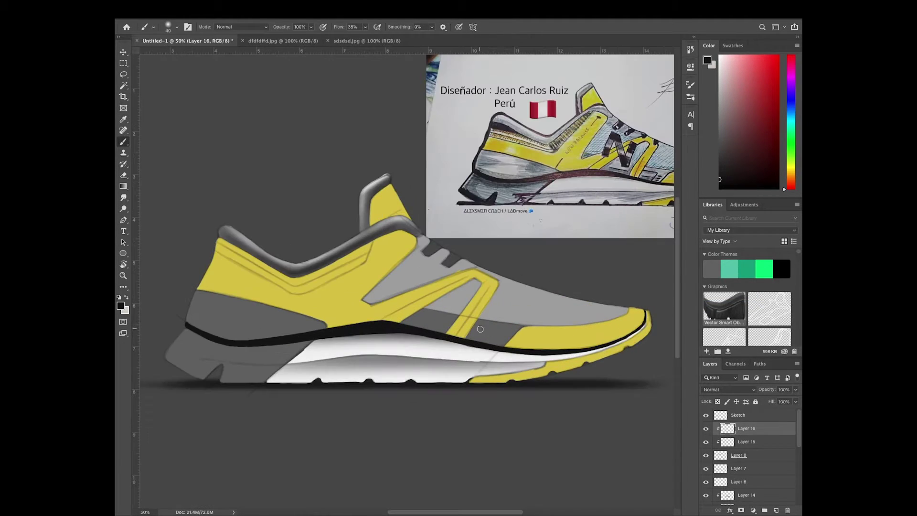
# Add a new layer clipped to the heel sole's Layer 4
pyautogui.scroll(-3, 799, 434)
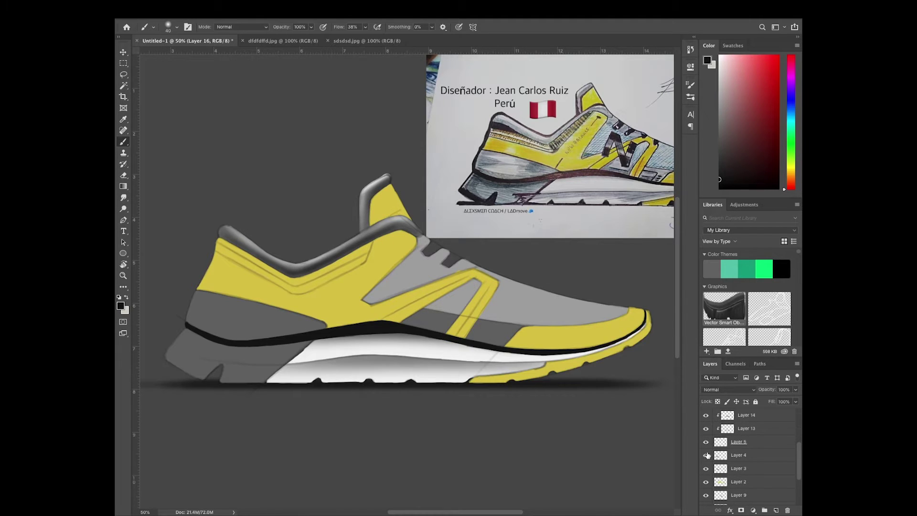
pyautogui.click(745, 454)
pyautogui.hotkey('ctrl', 'shift', 'alt', 'n')
pyautogui.rightClick(764, 454)
pyautogui.click(674, 304)
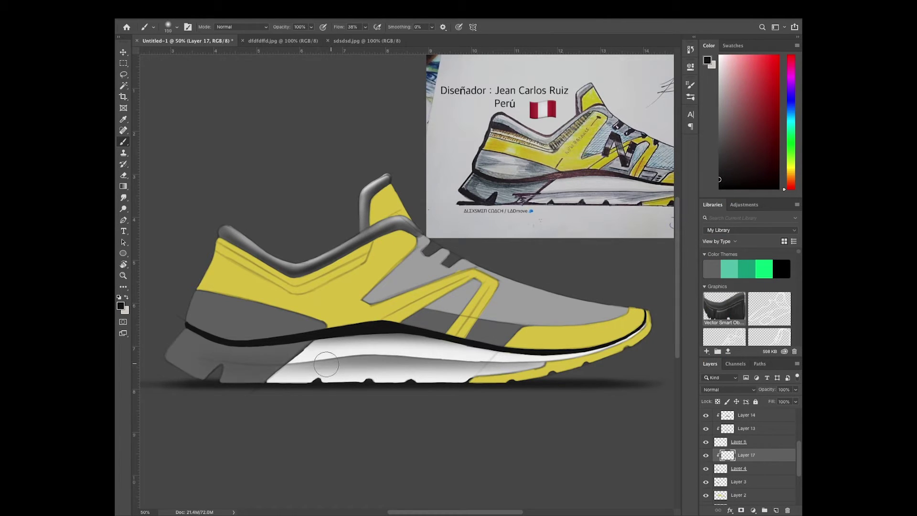
# Shade the gray heel section of the sole with soft black and erase the excess along its contour line
pyautogui.press('e')
pyautogui.moveTo(333, 363); pyautogui.dragTo(344, 305)
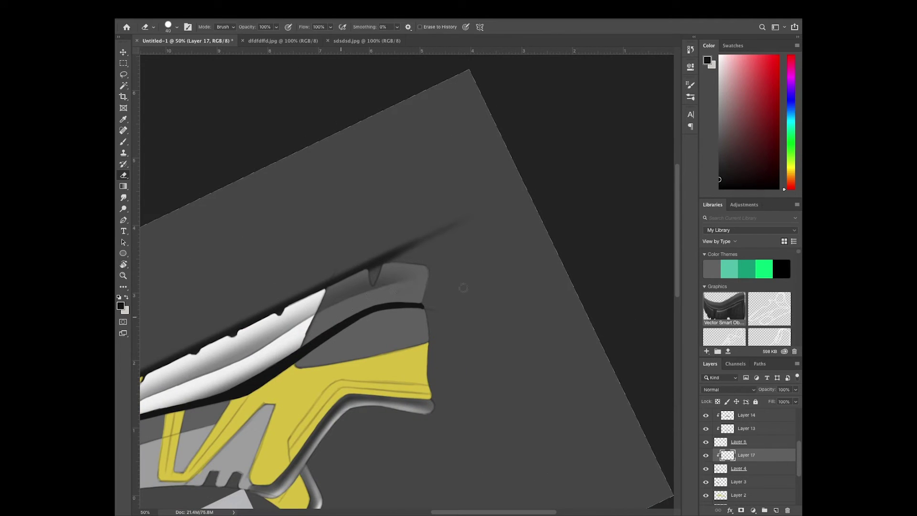
pyautogui.press('r')
pyautogui.press('Escape')
pyautogui.hotkey('ctrl', '0')
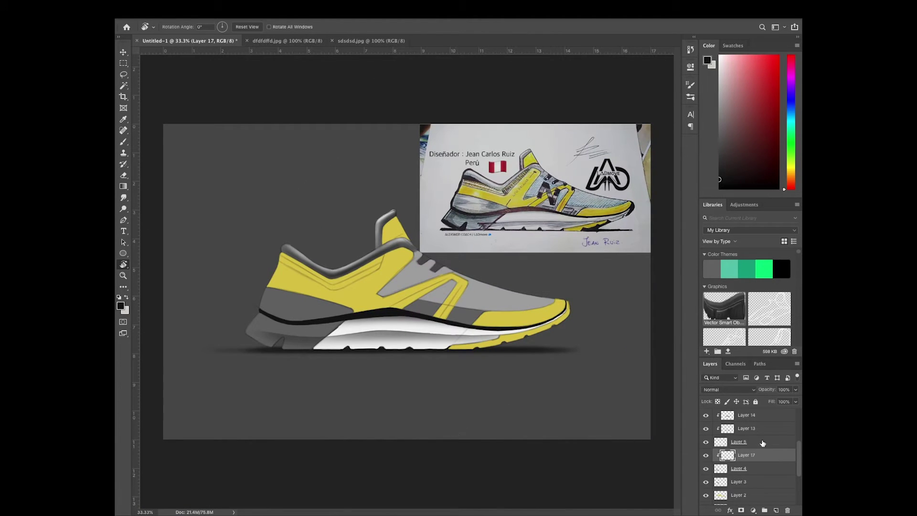
# Add a new layer clipped to the yellow panels' Layer 2
pyautogui.click(722, 494)
pyautogui.scroll(-1, 723, 484)
pyautogui.hotkey('ctrl', 'shift', 'alt', 'n')
pyautogui.hotkey('ctrl', 'alt', 'g')
pyautogui.hotkey('ctrl', '+')
pyautogui.hotkey('ctrl', '+')
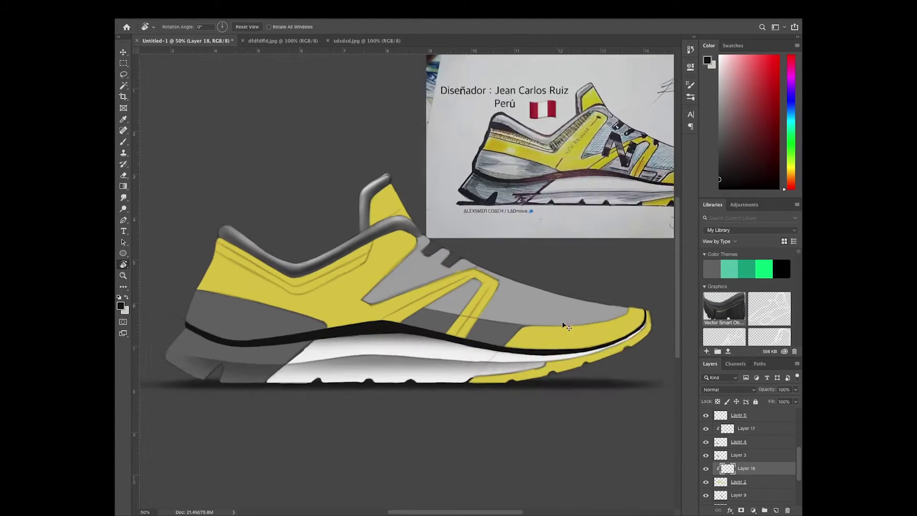
# Sample the shoe's yellow and choose a paler tint of it as the brush color
pyautogui.press('i')
pyautogui.click(121, 305)
pyautogui.moveTo(302, 267); pyautogui.dragTo(464, 199)
pyautogui.click(270, 402)
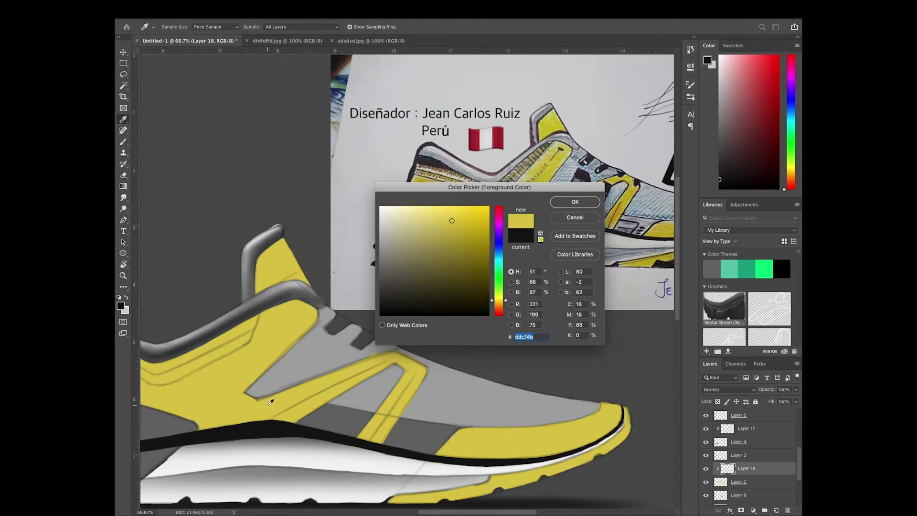
pyautogui.click(415, 212)
pyautogui.click(575, 202)
pyautogui.press('b')
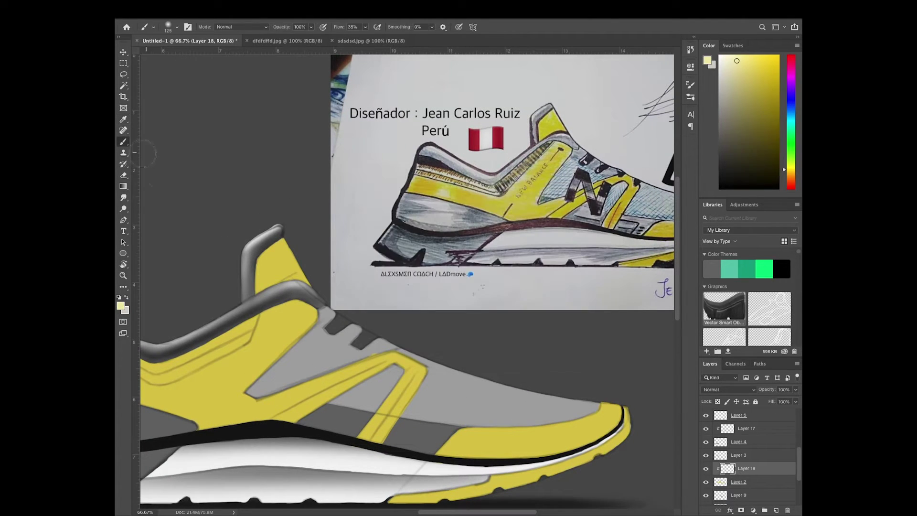
# Paint pale yellow highlights on the diagonal side stripes and the piping below the collar, erasing the excess
pyautogui.moveTo(285, 405); pyautogui.dragTo(384, 356)
pyautogui.press('[')
pyautogui.press('[')
pyautogui.press('[')
pyautogui.moveTo(362, 437); pyautogui.dragTo(417, 368)
pyautogui.press('e')
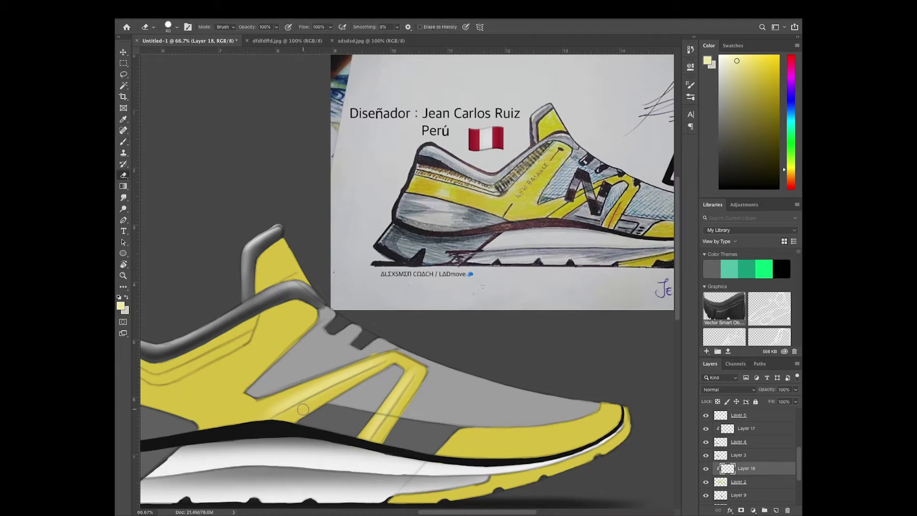
pyautogui.press('r')
pyautogui.moveTo(580, 369)
pyautogui.mouseDown()
pyautogui.moveTo(516, 351)
pyautogui.moveTo(374, 434)
pyautogui.moveTo(363, 382)
pyautogui.moveTo(474, 322)
pyautogui.moveTo(410, 268)
pyautogui.moveTo(568, 359)
pyautogui.mouseUp()
pyautogui.press('b')
pyautogui.press('r')
pyautogui.hotkey('ctrl', '-')
pyautogui.hotkey('ctrl', '-')
# Add another clipped layer above the yellow highlights and choose a darker shade of the sampled yellow for the brush
pyautogui.hotkey('ctrl', 'shift', 'alt', 'n')
pyautogui.hotkey('ctrl', '+')
pyautogui.hotkey('ctrl', '+')
pyautogui.press('i')
pyautogui.click(383, 245)
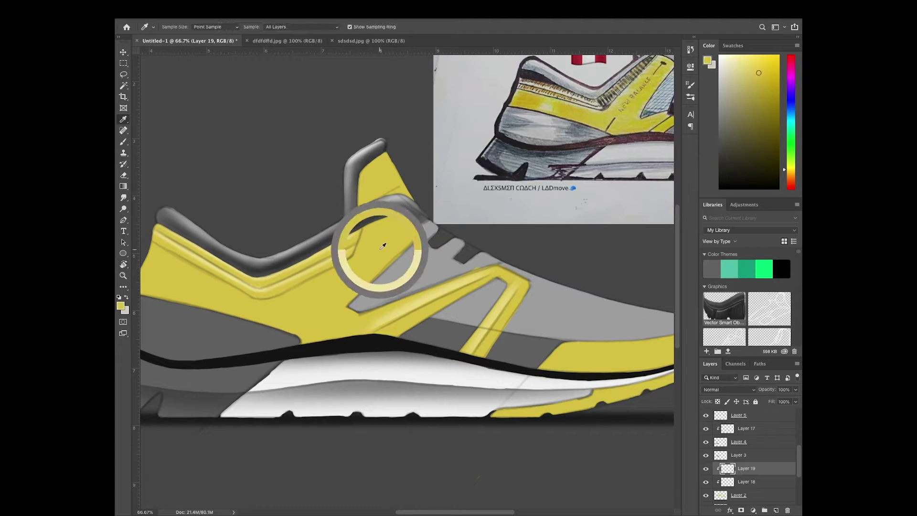
pyautogui.click(120, 305)
pyautogui.click(454, 245)
pyautogui.press('Return')
pyautogui.press('b')
# Paint dark yellow shading along the diagonal side stripes and the collar piping, and clean up its edges
pyautogui.press('r')
pyautogui.moveTo(553, 312)
pyautogui.mouseDown()
pyautogui.moveTo(448, 371)
pyautogui.moveTo(459, 377)
pyautogui.moveTo(482, 330)
pyautogui.moveTo(292, 225)
pyautogui.moveTo(325, 416)
pyautogui.mouseUp()
pyautogui.press('b')
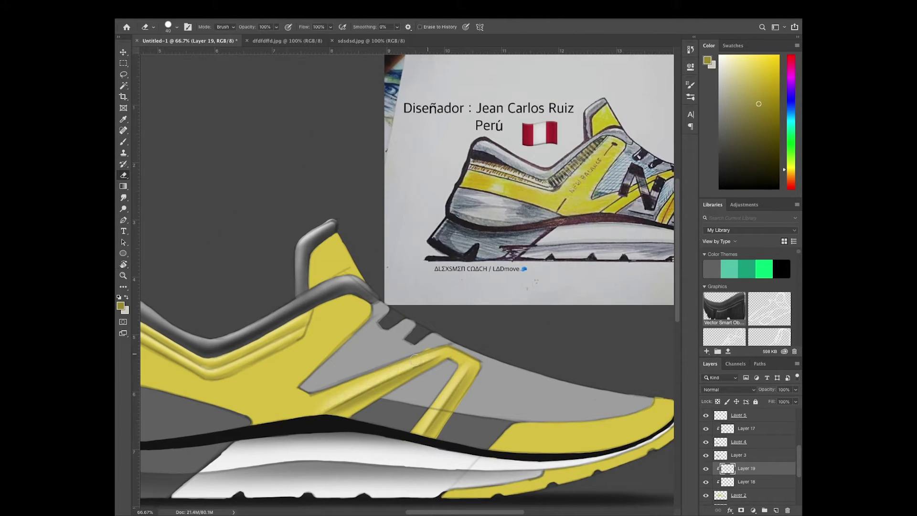
pyautogui.moveTo(432, 352); pyautogui.dragTo(341, 402)
pyautogui.press('r')
pyautogui.hotkey('ctrl', '0')
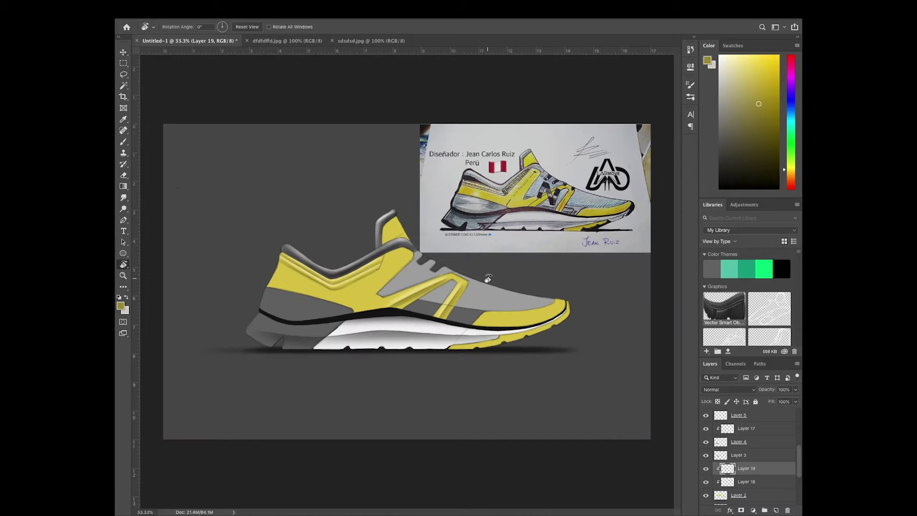
# Add a layer clipped to the dark gray panels' Layer 3 and choose a light gray for the brush
pyautogui.scroll(1, 488, 278)
pyautogui.click(716, 455)
pyautogui.click(776, 509)
pyautogui.hotkey('ctrl', 'alt', 'g')
pyautogui.press('i')
pyautogui.click(209, 339)
pyautogui.click(367, 246)
pyautogui.press('Return')
pyautogui.press('b')
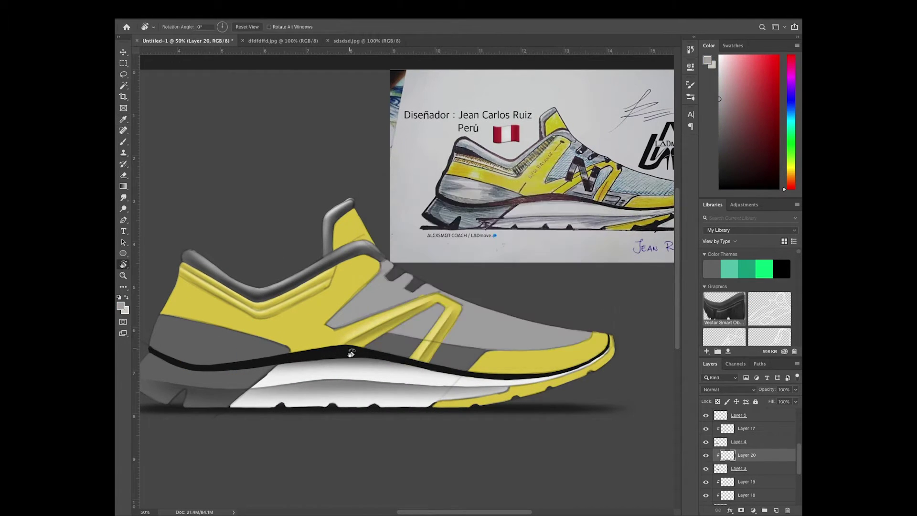
# Paint a thin light gray highlight along the upper edge of the dark gray heel panel
pyautogui.scroll(2, 228, 427)
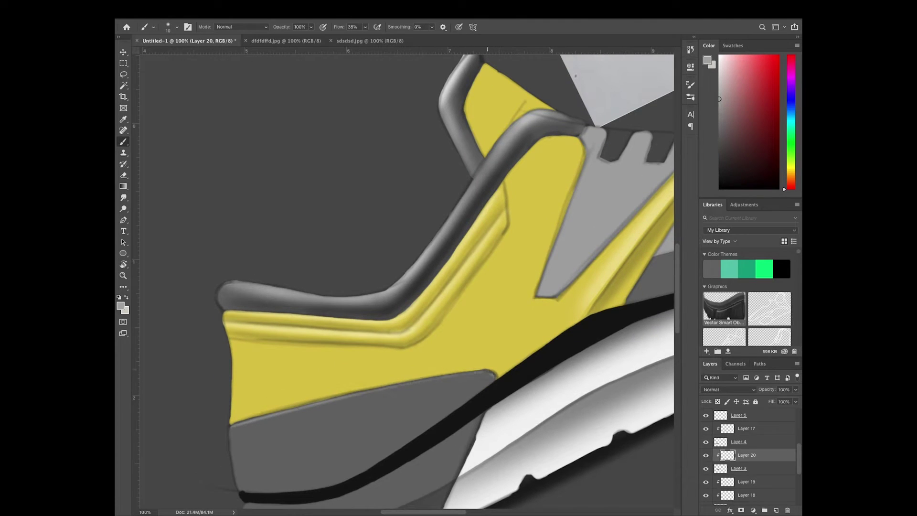
pyautogui.press('r')
pyautogui.moveTo(403, 386); pyautogui.dragTo(522, 446)
pyautogui.press('Escape')
pyautogui.scroll(-2, 552, 426)
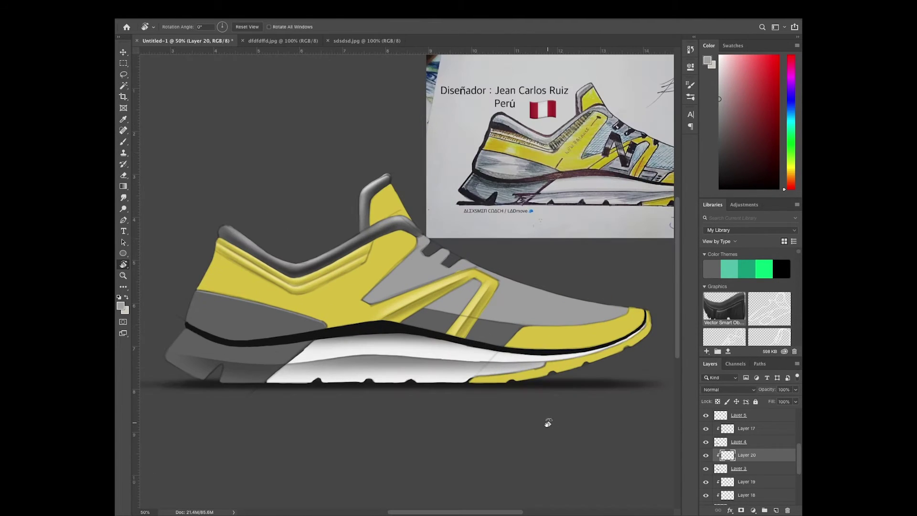
# Add a layer clipped to Layer 7 and choose a medium gray brush color
pyautogui.scroll(2, 756, 445)
pyautogui.click(756, 442)
pyautogui.click(706, 442)
pyautogui.click(705, 442)
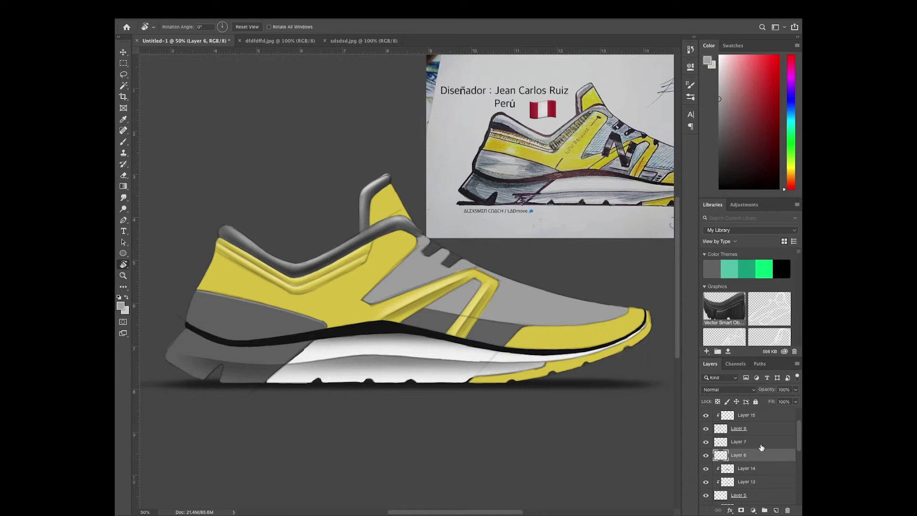
pyautogui.click(775, 510)
pyautogui.rightClick(759, 441)
pyautogui.click(702, 303)
pyautogui.press('b')
pyautogui.click(120, 306)
pyautogui.press('Return')
# Paint a thin gray highlight along the black line between the upper and the midsole
pyautogui.scroll(3, 530, 344)
pyautogui.moveTo(530, 343)
pyautogui.mouseDown()
pyautogui.moveTo(334, 286)
pyautogui.moveTo(260, 369)
pyautogui.moveTo(408, 266)
pyautogui.moveTo(282, 348)
pyautogui.moveTo(405, 277)
pyautogui.moveTo(423, 334)
pyautogui.moveTo(471, 307)
pyautogui.moveTo(497, 328)
pyautogui.moveTo(436, 348)
pyautogui.moveTo(361, 392)
pyautogui.mouseUp()
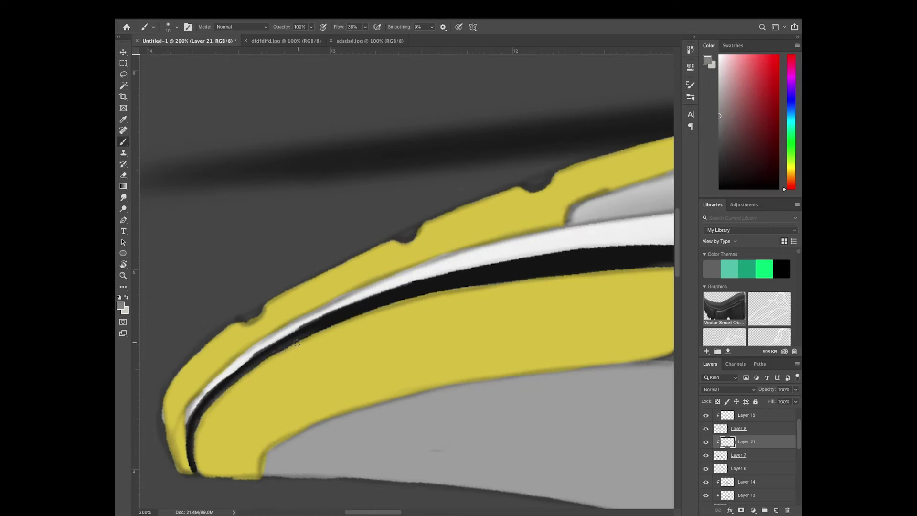
pyautogui.press('Escape')
pyautogui.hotkey('ctrl', '0')
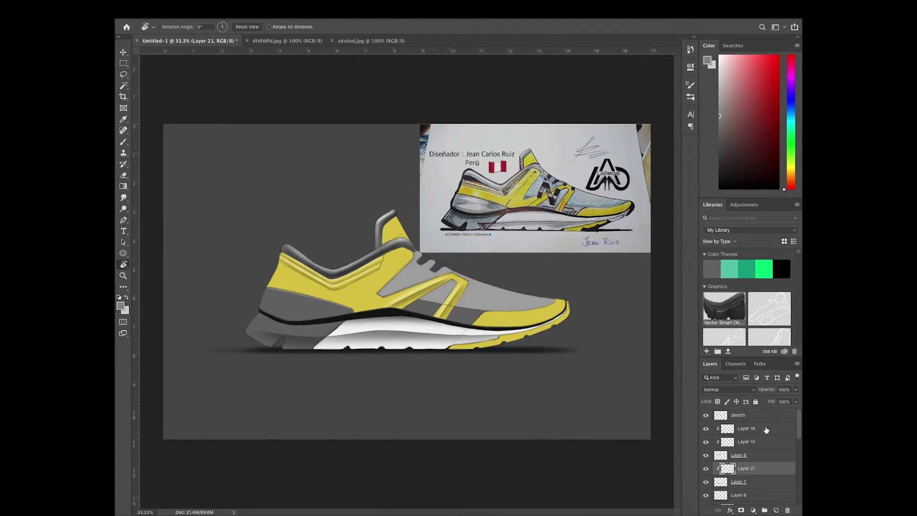
# Add a layer directly below the Sketch layer and choose a soft white brush at size 125
pyautogui.scroll(2, 753, 434)
pyautogui.click(753, 435)
pyautogui.click(121, 306)
pyautogui.click(575, 201)
pyautogui.press('b')
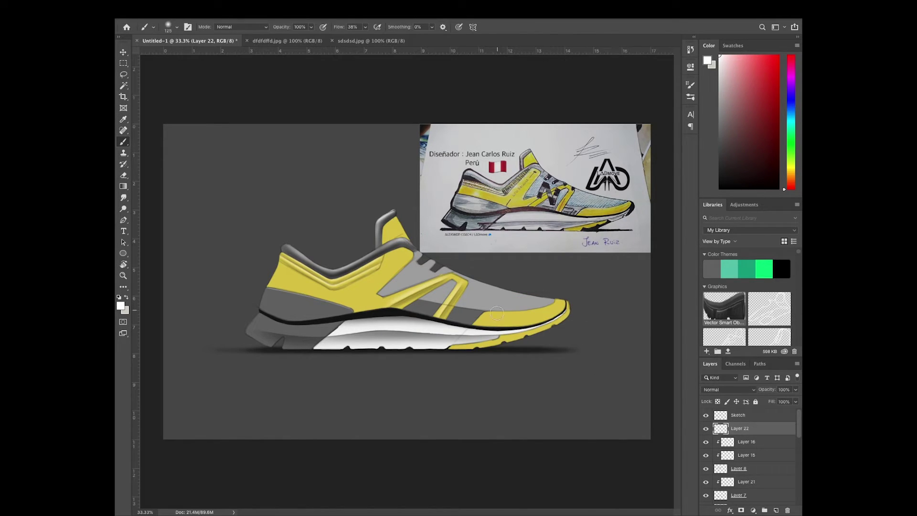
# Paint soft white highlights along the top of the forefoot, the toe tip, the tongue, the collar and the heel, adjusting the brush size
pyautogui.moveTo(580, 294); pyautogui.dragTo(415, 241)
pyautogui.moveTo(587, 310); pyautogui.dragTo(377, 205)
pyautogui.moveTo(477, 287); pyautogui.dragTo(363, 334)
pyautogui.press('[')
pyautogui.press('[')
pyautogui.press('[')
pyautogui.press('[')
pyautogui.press('[')
pyautogui.press('[')
pyautogui.moveTo(296, 368)
pyautogui.mouseDown()
pyautogui.moveTo(421, 308)
pyautogui.moveTo(473, 306)
pyautogui.mouseUp()
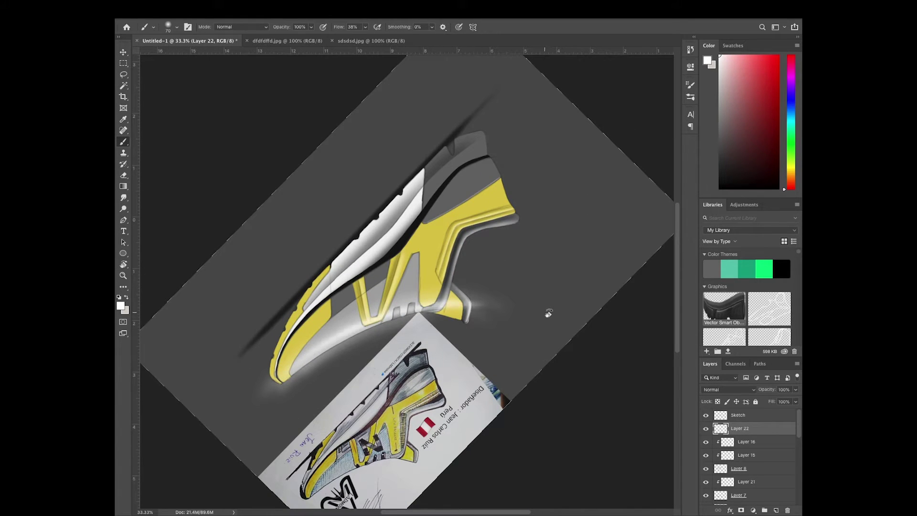
pyautogui.press('Escape')
pyautogui.press(']')
pyautogui.press(']')
pyautogui.press(']')
pyautogui.moveTo(279, 318); pyautogui.dragTo(296, 249)
# Erase the white spill outside the sneaker's outline and set the highlight layer's blend mode to Overlay
pyautogui.hotkey('ctrl', '=')
pyautogui.press('e')
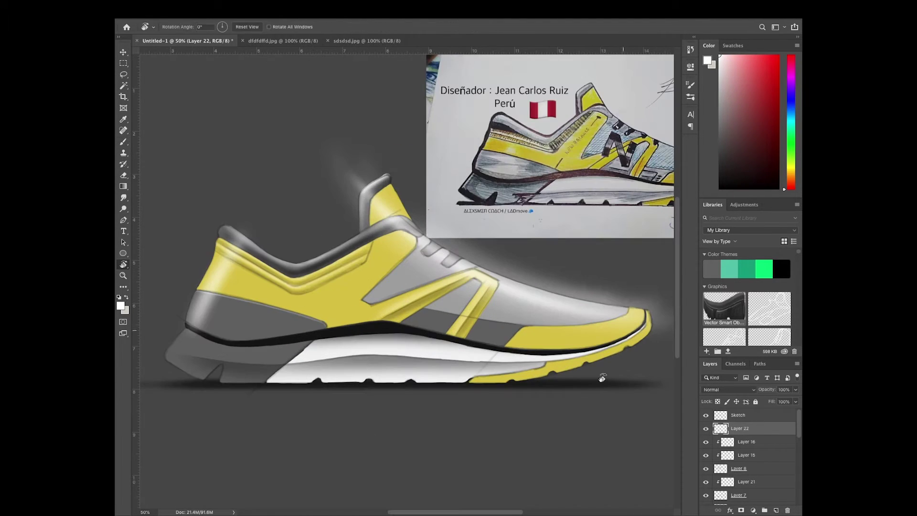
pyautogui.moveTo(313, 194); pyautogui.dragTo(178, 487)
pyautogui.moveTo(220, 465)
pyautogui.mouseDown()
pyautogui.moveTo(273, 403)
pyautogui.moveTo(356, 343)
pyautogui.mouseUp()
pyautogui.moveTo(470, 289)
pyautogui.mouseDown()
pyautogui.moveTo(485, 257)
pyautogui.moveTo(385, 332)
pyautogui.mouseUp()
pyautogui.press('r')
pyautogui.press('Escape')
pyautogui.hotkey('ctrl', '-')
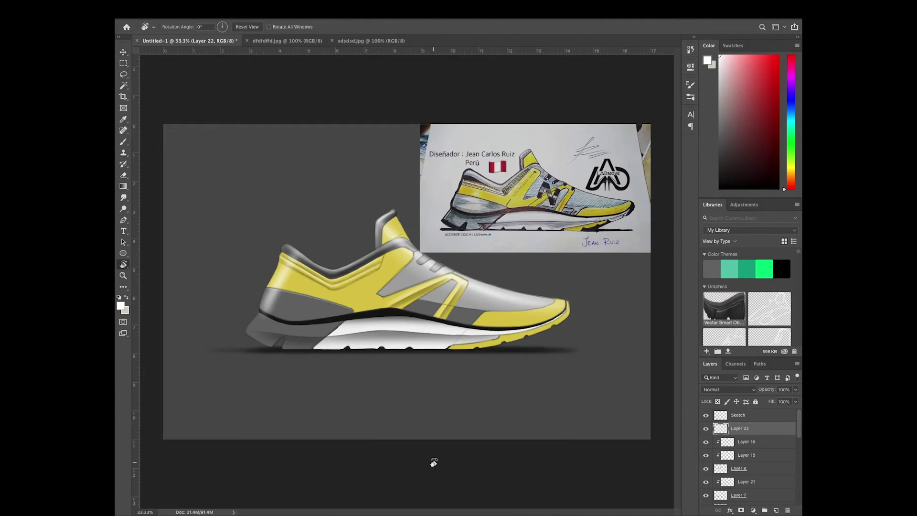
pyautogui.click(735, 390)
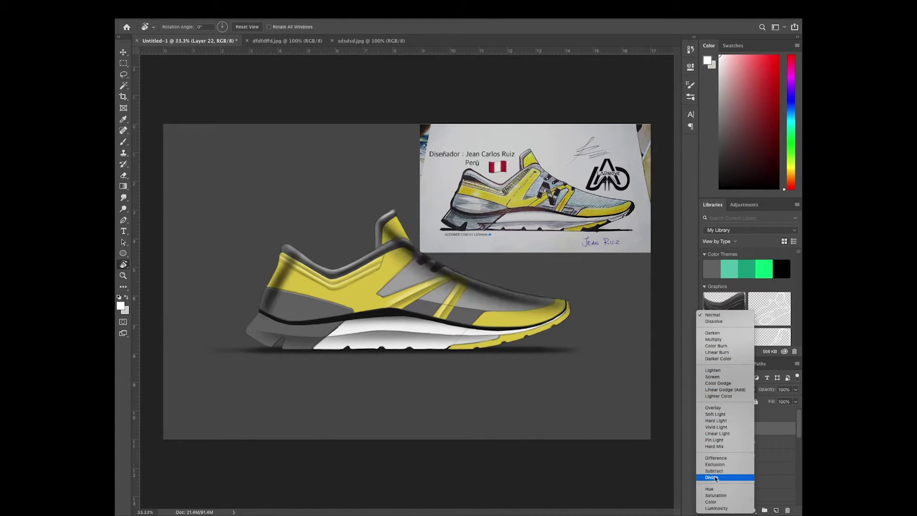
pyautogui.click(719, 408)
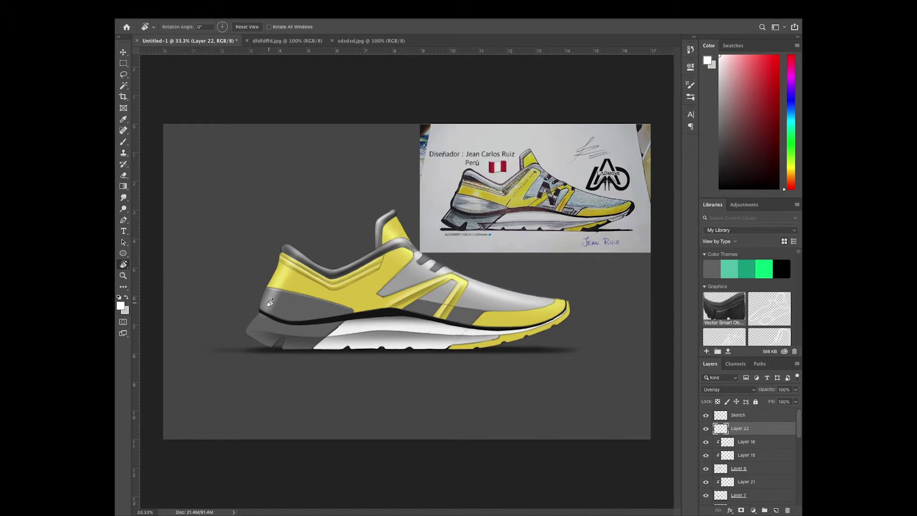
# Add a layer above the highlights and paint soft black shading along the lower part of the upper and toe
pyautogui.click(776, 510)
pyautogui.click(121, 305)
pyautogui.click(391, 323)
pyautogui.click(578, 205)
pyautogui.click(123, 142)
pyautogui.moveTo(437, 315); pyautogui.dragTo(559, 308)
pyautogui.moveTo(382, 303)
pyautogui.mouseDown()
pyautogui.moveTo(564, 311)
pyautogui.moveTo(353, 286)
pyautogui.mouseUp()
# Set the black shading layer to Multiply and lower its opacity
pyautogui.click(744, 390)
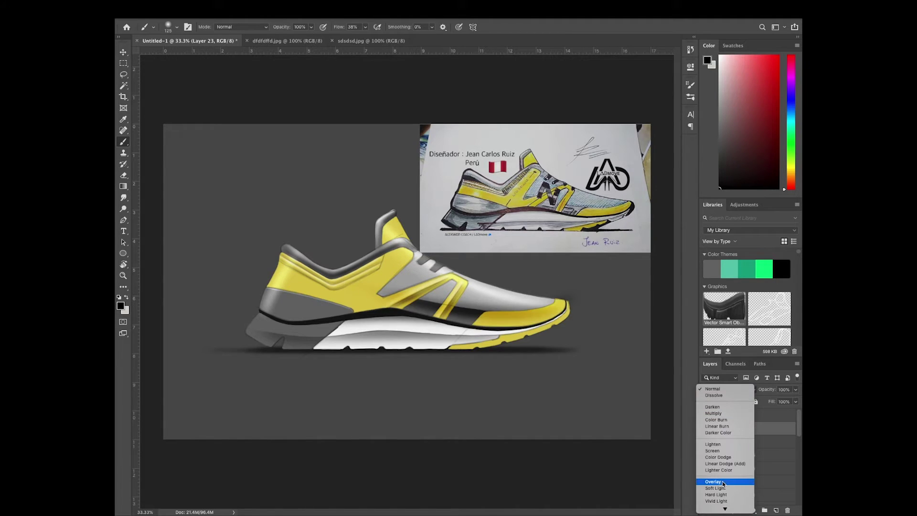
pyautogui.click(725, 414)
pyautogui.moveTo(795, 399); pyautogui.dragTo(780, 401)
# Add another layer and paint thin soft black shading along the upper's lower edge above the midsole, from toe to heel
pyautogui.click(776, 510)
pyautogui.scroll(3, 295, 265)
pyautogui.moveTo(405, 439)
pyautogui.mouseDown()
pyautogui.moveTo(435, 442)
pyautogui.moveTo(554, 291)
pyautogui.moveTo(440, 259)
pyautogui.moveTo(311, 362)
pyautogui.moveTo(511, 364)
pyautogui.mouseUp()
pyautogui.press('r')
pyautogui.press('b')
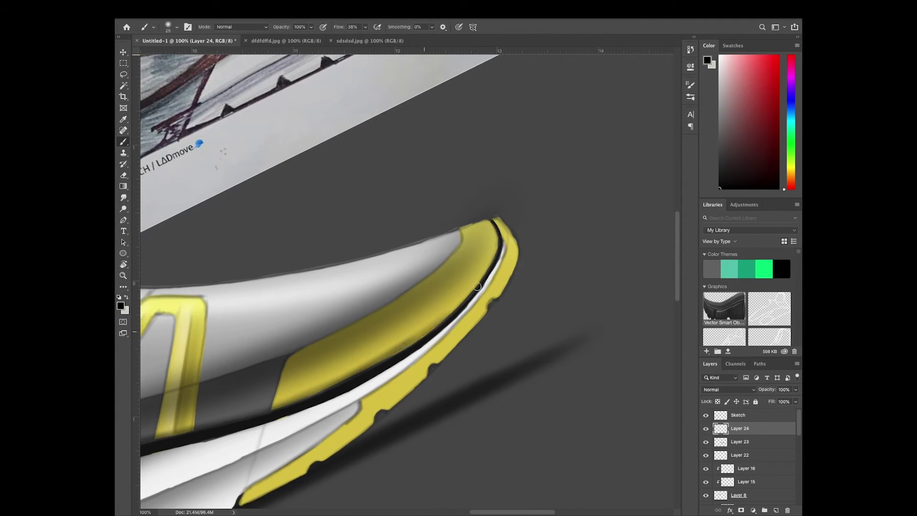
pyautogui.press('r')
pyautogui.press('Escape')
# Erase the stray black paint around the heel and along the line between the upper and the midsole
pyautogui.press('e')
pyautogui.press('r')
pyautogui.moveTo(217, 400); pyautogui.dragTo(272, 426)
pyautogui.press('e')
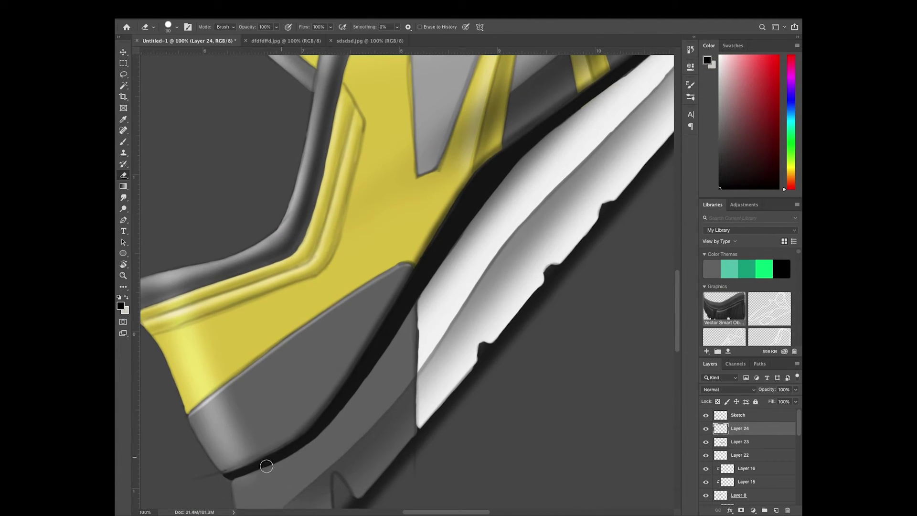
pyautogui.press('r')
pyautogui.moveTo(339, 398)
pyautogui.mouseDown()
pyautogui.moveTo(429, 260)
pyautogui.moveTo(446, 297)
pyautogui.moveTo(426, 319)
pyautogui.mouseUp()
pyautogui.press('e')
pyautogui.hotkey('ctrl', '-')
pyautogui.press('r')
pyautogui.press('Escape')
pyautogui.hotkey('ctrl', '-')
pyautogui.hotkey('ctrl', '-')
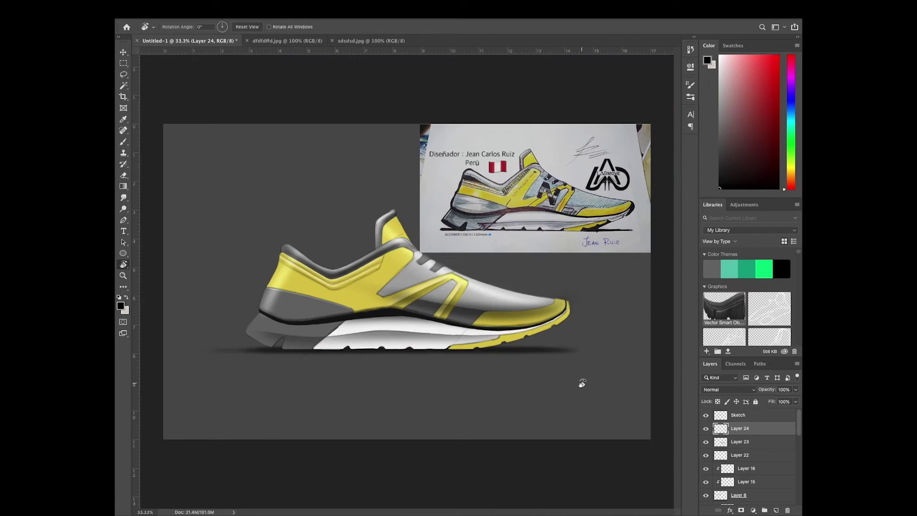
# Paint soft black shading over the lower forefoot on a new layer and set it to Multiply
pyautogui.click(775, 510)
pyautogui.press('b')
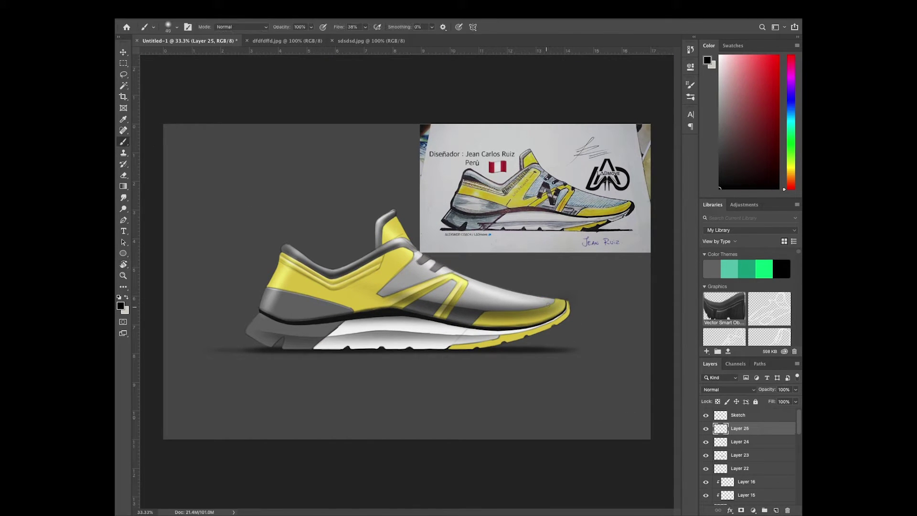
pyautogui.hotkey('ctrl', 'shift', 'alt', 'n')
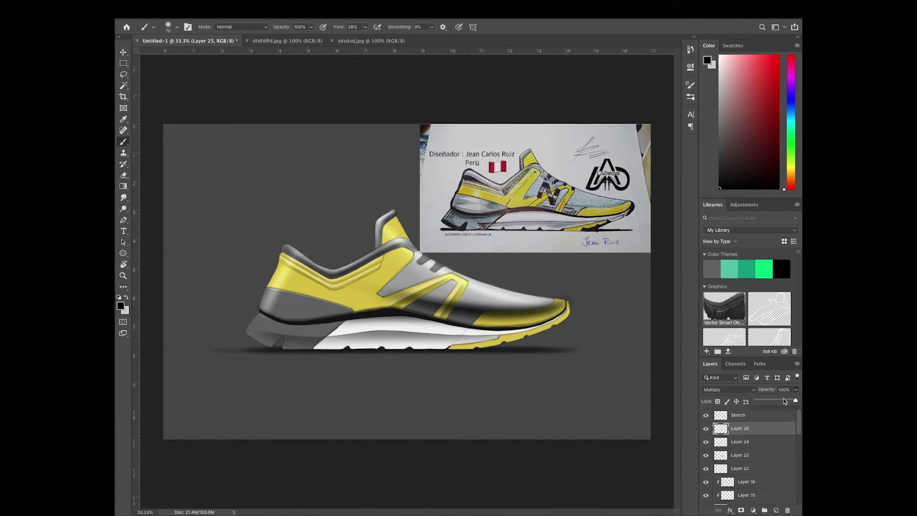
# Paint soft white highlights on the heel, sole end and tongue on a new layer and set it to Overlay
pyautogui.press('x')
pyautogui.press('r')
pyautogui.moveTo(501, 303)
pyautogui.mouseDown()
pyautogui.moveTo(341, 380)
pyautogui.moveTo(603, 262)
pyautogui.moveTo(296, 305)
pyautogui.moveTo(269, 328)
pyautogui.mouseUp()
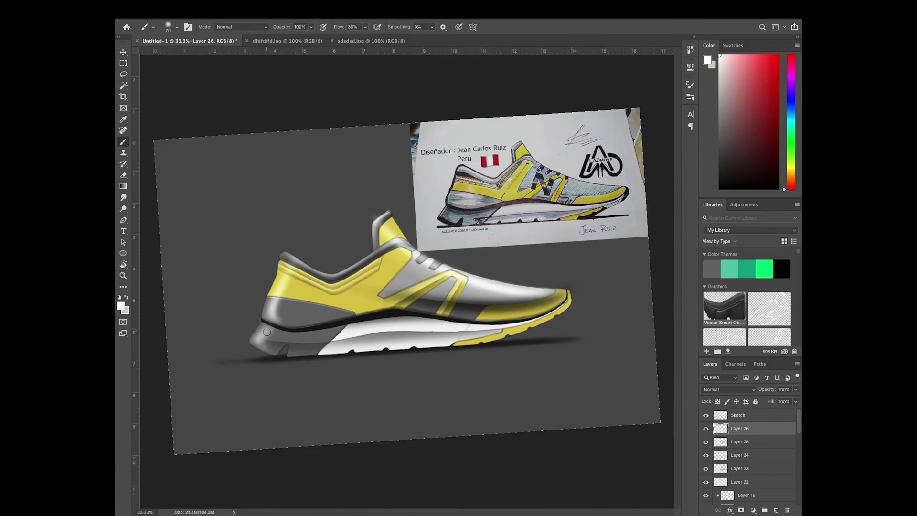
pyautogui.press('r')
pyautogui.press('Escape')
pyautogui.click(728, 389)
pyautogui.click(721, 444)
# Add a layer and paint soft black shadows on the gray upper beside the edges of the yellow panels
pyautogui.hotkey('ctrl', '+')
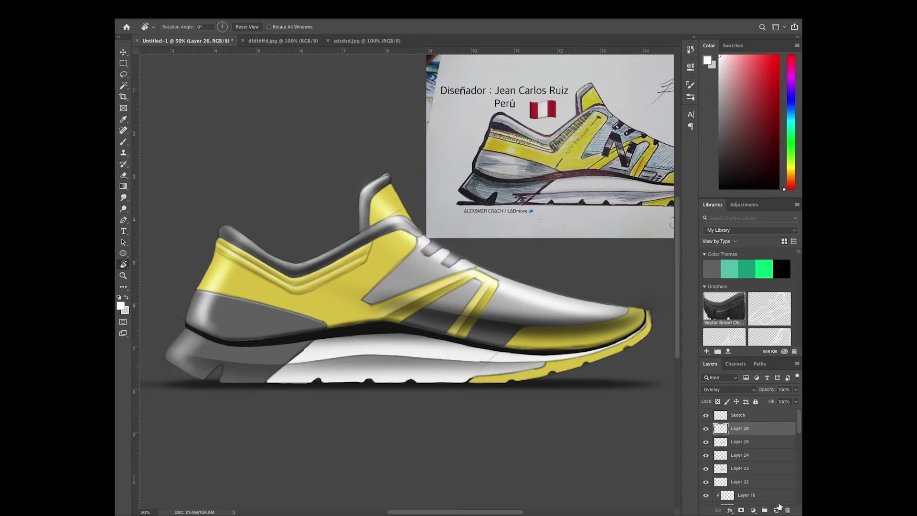
pyautogui.hotkey('ctrl', 'shift', 'alt', 'n')
pyautogui.press('b')
pyautogui.press('d')
pyautogui.hotkey('ctrl', '+')
pyautogui.moveTo(415, 234)
pyautogui.mouseDown()
pyautogui.moveTo(351, 308)
pyautogui.moveTo(464, 299)
pyautogui.moveTo(397, 335)
pyautogui.mouseUp()
pyautogui.moveTo(405, 296); pyautogui.dragTo(525, 339)
# Erase the shadow paint that spills onto the yellow panels
pyautogui.press('e')
pyautogui.moveTo(344, 305)
pyautogui.mouseDown()
pyautogui.moveTo(413, 311)
pyautogui.moveTo(458, 286)
pyautogui.moveTo(286, 267)
pyautogui.mouseUp()
pyautogui.press('r')
pyautogui.moveTo(296, 306)
pyautogui.mouseDown()
pyautogui.moveTo(250, 283)
pyautogui.moveTo(306, 163)
pyautogui.moveTo(267, 215)
pyautogui.mouseUp()
pyautogui.hotkey('ctrl', '-')
pyautogui.hotkey('ctrl', '-')
# On a new layer, paint black laces across the eyelets and one long loose lace curving forward, using a hard brush
pyautogui.hotkey('ctrl', 'shift', 'alt', 'n')
pyautogui.press('b')
pyautogui.click(168, 27)
pyautogui.press('Escape')
pyautogui.hotkey('ctrl', '+')
pyautogui.moveTo(497, 351); pyautogui.dragTo(467, 374)
pyautogui.moveTo(437, 363)
pyautogui.mouseDown()
pyautogui.moveTo(407, 368)
pyautogui.moveTo(383, 340)
pyautogui.mouseUp()
pyautogui.hotkey('ctrl', 'z')
pyautogui.press('[')
pyautogui.moveTo(373, 334); pyautogui.dragTo(444, 347)
pyautogui.scroll(-3, 396, 329)
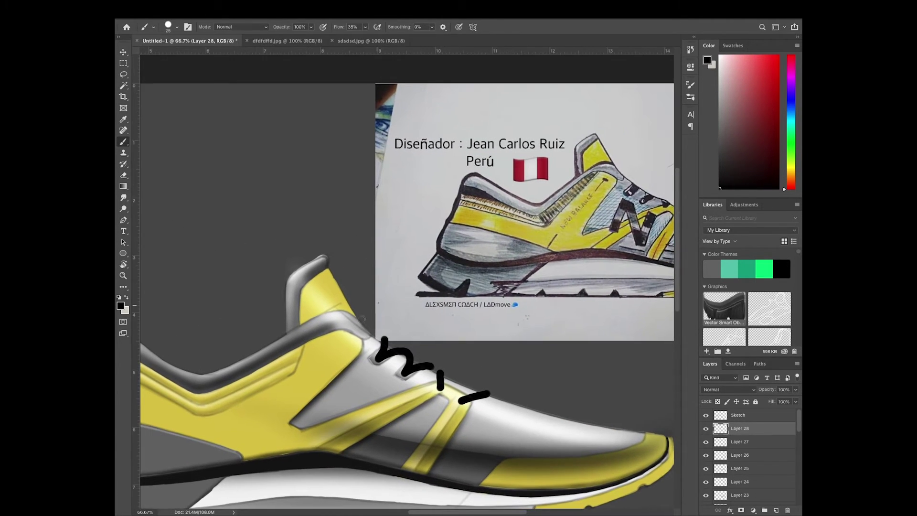
pyautogui.moveTo(405, 253); pyautogui.dragTo(556, 228)
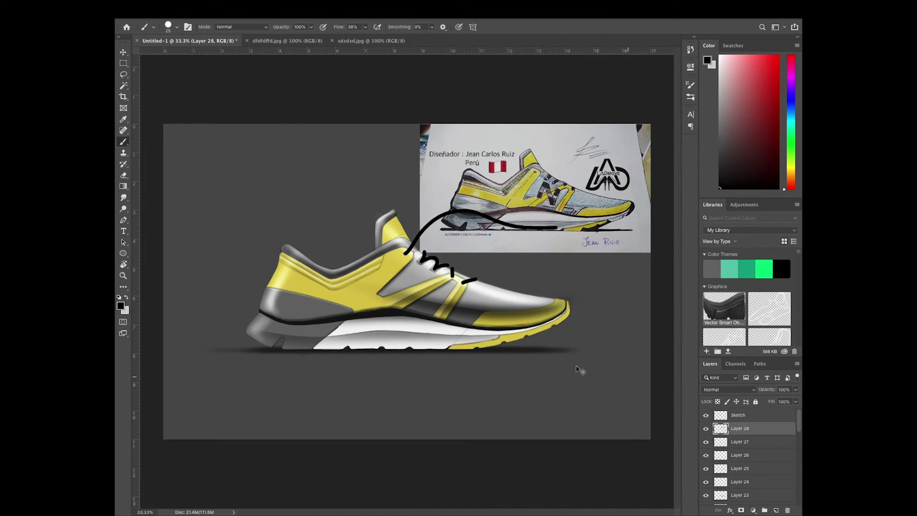
# Hide the reference drawing's layer and return to the lace layer
pyautogui.scroll(-3, 764, 454)
pyautogui.click(706, 495)
pyautogui.scroll(3, 753, 434)
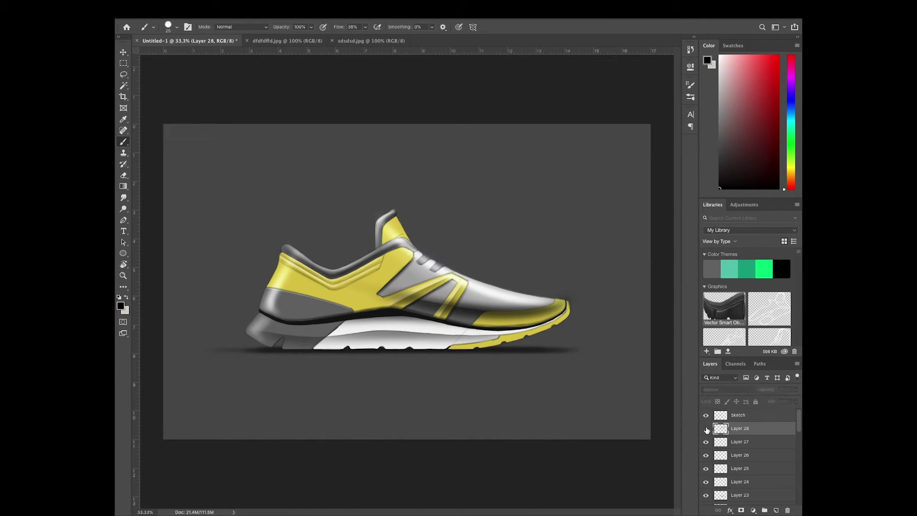
# Add a layer clipped to the laces and paint thin gray highlights along them with a soft brush at size 20
pyautogui.click(775, 509)
pyautogui.keyDown('alt'); pyautogui.click(752, 435); pyautogui.keyUp('alt')
pyautogui.click(707, 61)
pyautogui.click(386, 234)
pyautogui.click(578, 198)
pyautogui.scroll(2, 450, 155)
pyautogui.click(177, 27)
pyautogui.doubleClick(218, 127)
pyautogui.press(']')
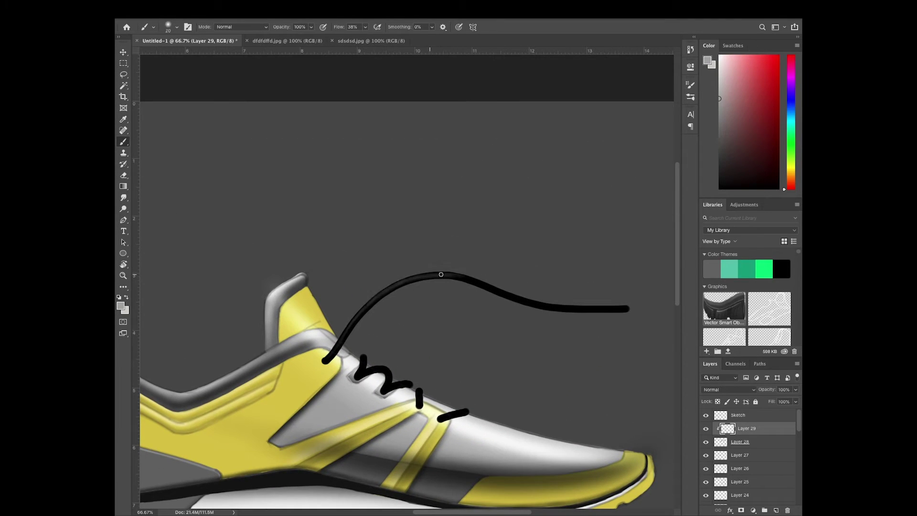
pyautogui.scroll(-1, 477, 430)
pyautogui.hscroll(2, 506, 448)
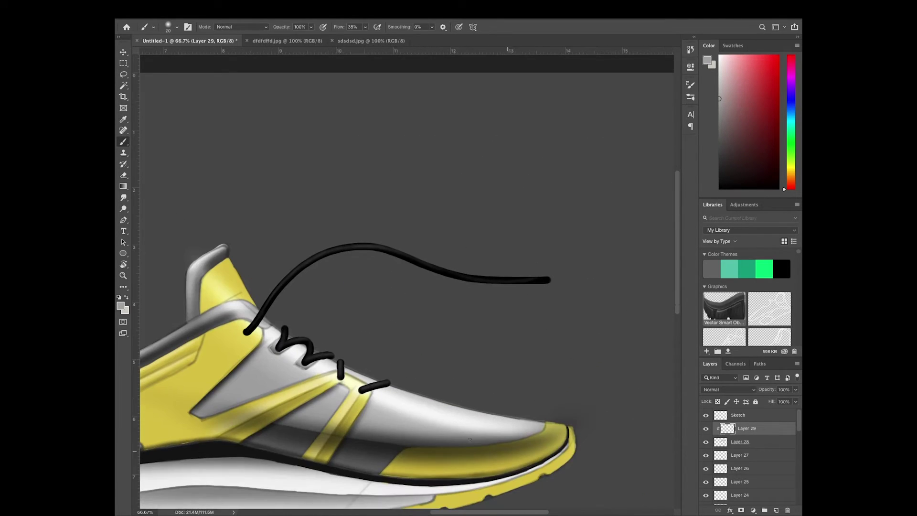
# Add a layer beneath the laces and paint soft black shadows under them on the upper at brush size 15
pyautogui.hotkey('ctrl', 'shift', 'alt', 'n')
pyautogui.press('d')
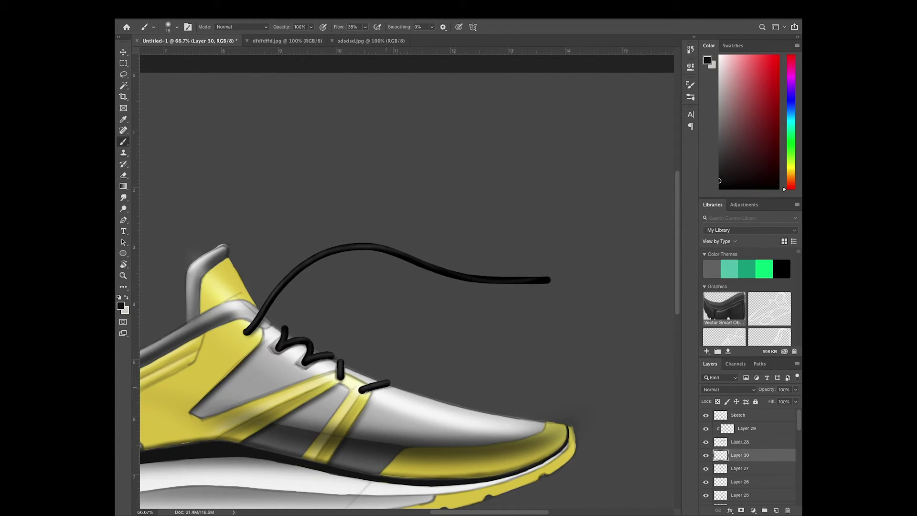
pyautogui.hotkey('ctrl', '-')
pyautogui.hotkey('ctrl', '-')
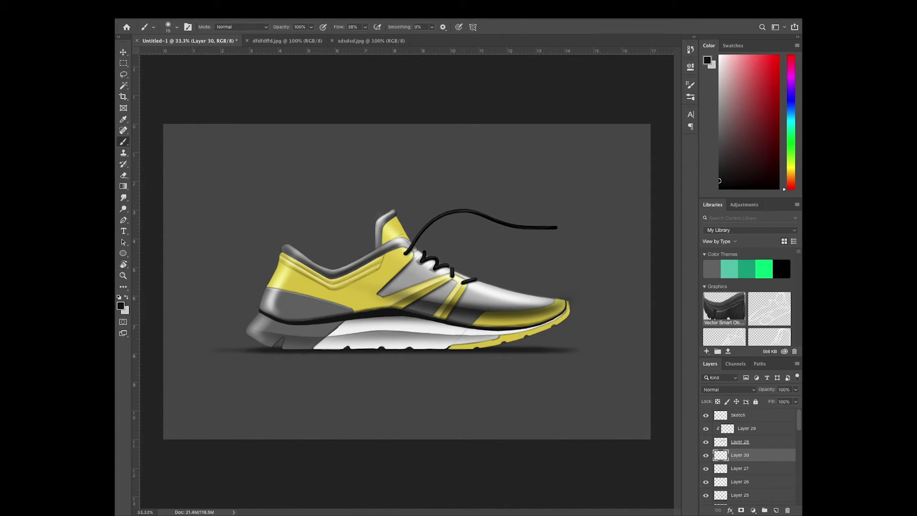
# Paste the N logo above the lace layers, scale it to about 139%, rotate it about 21 degrees and place it on the sneaker's side
pyautogui.click(746, 427)
pyautogui.hotkey('ctrl', 'v')
pyautogui.hotkey('ctrl', 't')
pyautogui.moveTo(437, 252); pyautogui.dragTo(466, 257)
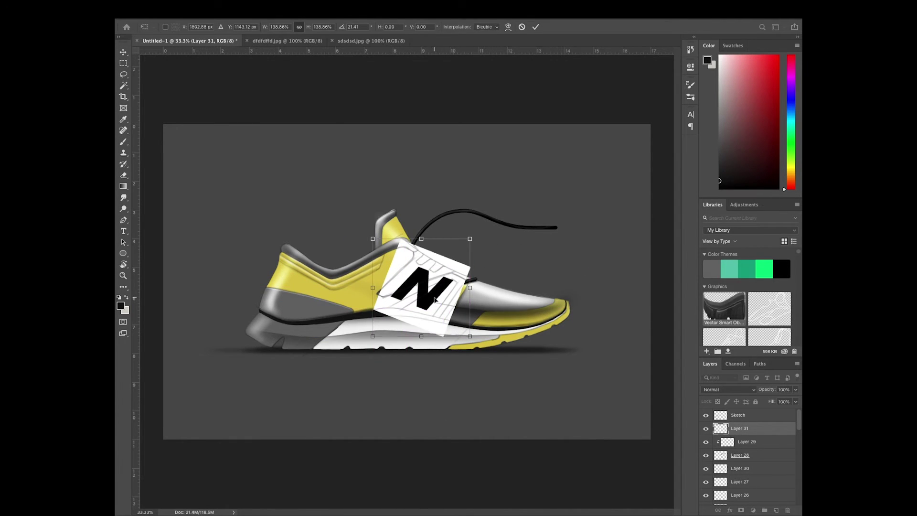
pyautogui.press('Return')
# Erase the white background and line art around the pasted N logo, leaving only the black letter
pyautogui.scroll(3, 419, 287)
pyautogui.press('r')
pyautogui.moveTo(433, 297); pyautogui.dragTo(389, 270)
pyautogui.press('e')
pyautogui.moveTo(468, 341)
pyautogui.mouseDown()
pyautogui.moveTo(334, 411)
pyautogui.moveTo(477, 391)
pyautogui.mouseUp()
pyautogui.moveTo(382, 287); pyautogui.dragTo(363, 336)
pyautogui.moveTo(446, 430); pyautogui.dragTo(420, 234)
pyautogui.moveTo(313, 295)
pyautogui.mouseDown()
pyautogui.moveTo(418, 312)
pyautogui.moveTo(435, 286)
pyautogui.moveTo(449, 232)
pyautogui.mouseUp()
pyautogui.moveTo(396, 386)
pyautogui.mouseDown()
pyautogui.moveTo(312, 358)
pyautogui.moveTo(362, 356)
pyautogui.moveTo(323, 372)
pyautogui.mouseUp()
pyautogui.hotkey('ctrl', '+')
pyautogui.moveTo(441, 451); pyautogui.dragTo(436, 413)
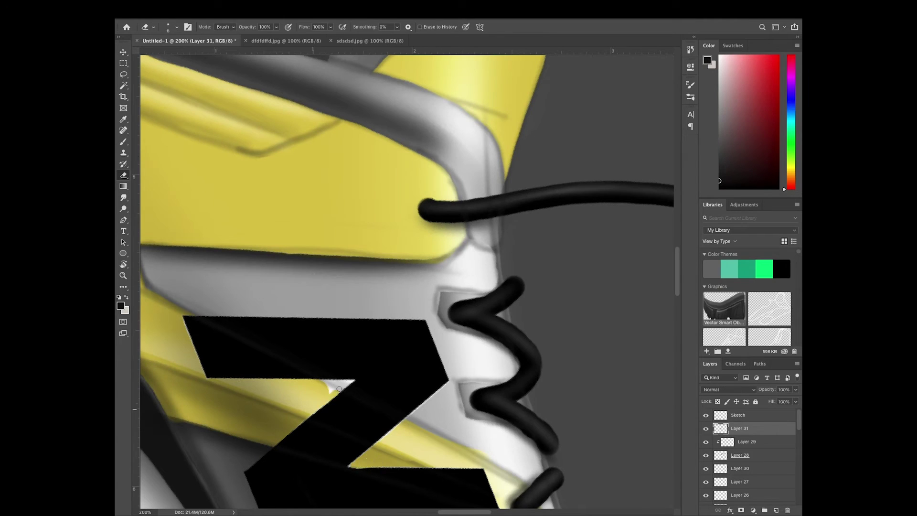
pyautogui.hotkey('ctrl', '-')
pyautogui.hotkey('ctrl', '-')
pyautogui.hotkey('ctrl', '-')
pyautogui.hotkey('ctrl', '-')
pyautogui.hotkey('ctrl', '-')
pyautogui.press('r')
# Add a layer clipped to the N logo and paint soft dark gray highlights over the letter at brush size 50
pyautogui.click(775, 510)
pyautogui.rightClick(757, 429)
pyautogui.click(689, 304)
pyautogui.click(120, 305)
pyautogui.click(575, 198)
pyautogui.press('b')
pyautogui.hotkey('ctrl', '+')
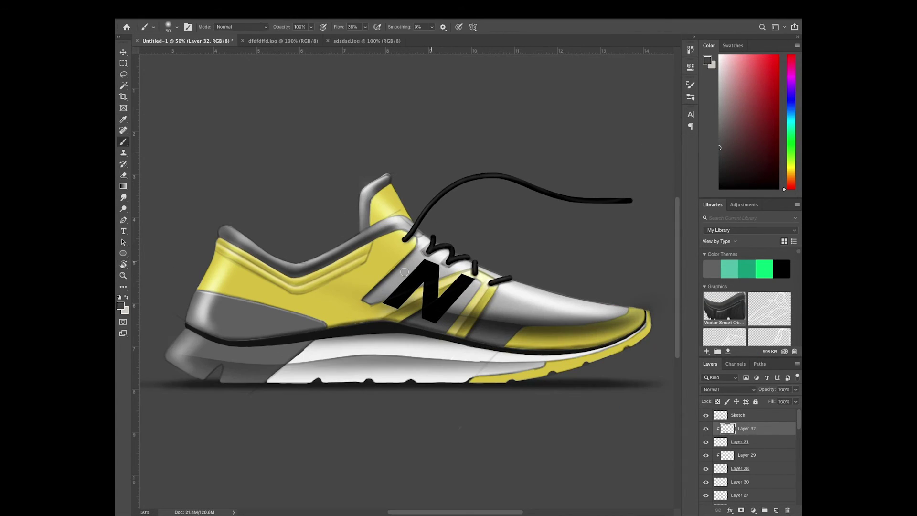
pyautogui.moveTo(459, 277); pyautogui.dragTo(420, 306)
pyautogui.hotkey('ctrl', '-')
pyautogui.hotkey('ctrl', '-')
pyautogui.hotkey('ctrl', '-')
pyautogui.hotkey('ctrl', '+')
pyautogui.hotkey('ctrl', '+')
pyautogui.hotkey('ctrl', '+')
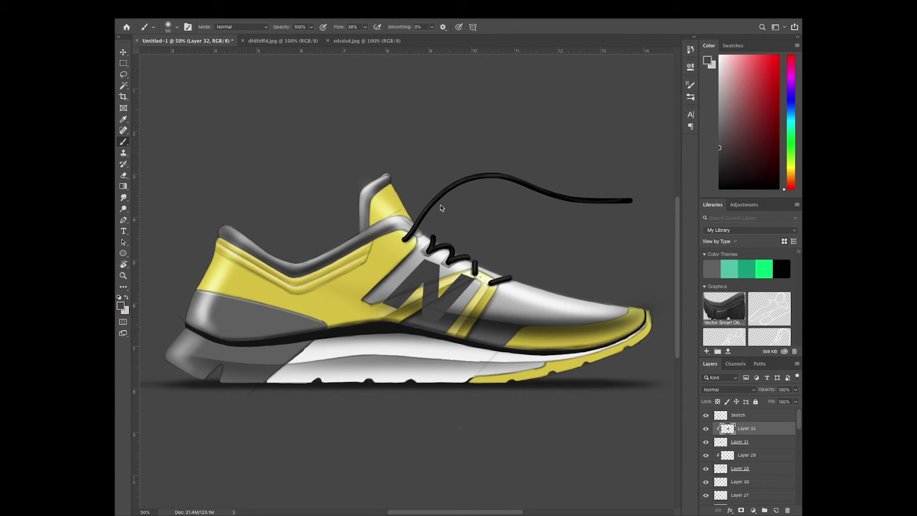
# Paste the mesh texture as a new layer and move it to the empty area beside the toe
pyautogui.hotkey('ctrl', 'v')
pyautogui.press('v')
pyautogui.hscroll(3, 406, 282)
pyautogui.scroll(1, 406, 281)
pyautogui.moveTo(286, 317); pyautogui.dragTo(533, 318)
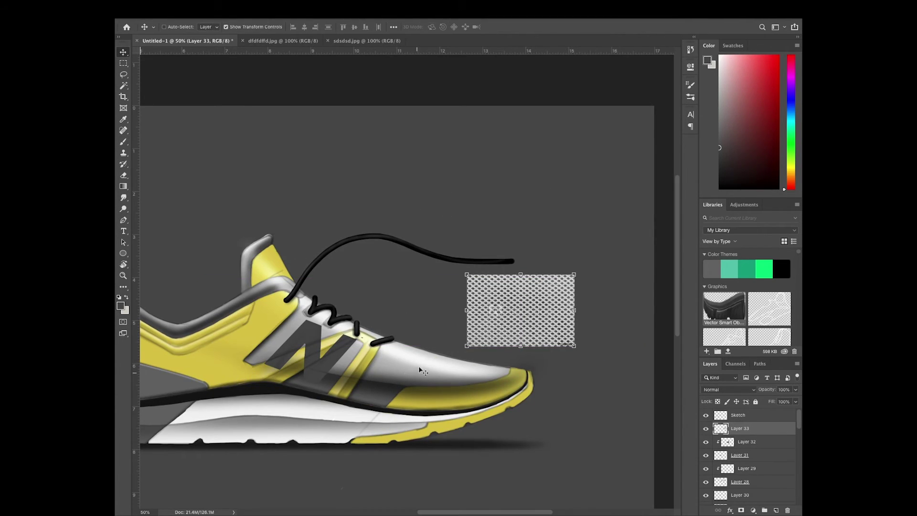
# Move the mesh texture layer directly above Layer 10 and clip it to that layer
pyautogui.scroll(-10, 764, 441)
pyautogui.scroll(10, 761, 468)
pyautogui.moveTo(740, 429)
pyautogui.mouseDown()
pyautogui.moveTo(759, 507)
pyautogui.moveTo(768, 475)
pyautogui.mouseUp()
pyautogui.rightClick(768, 472)
pyautogui.click(707, 301)
# Position and enlarge the mesh texture so it covers the sneaker's gray upper
pyautogui.moveTo(469, 337); pyautogui.dragTo(323, 331)
pyautogui.hotkey('ctrl', 't')
pyautogui.moveTo(430, 268); pyautogui.dragTo(505, 231)
pyautogui.press('Return')
pyautogui.hotkey('ctrl', '-')
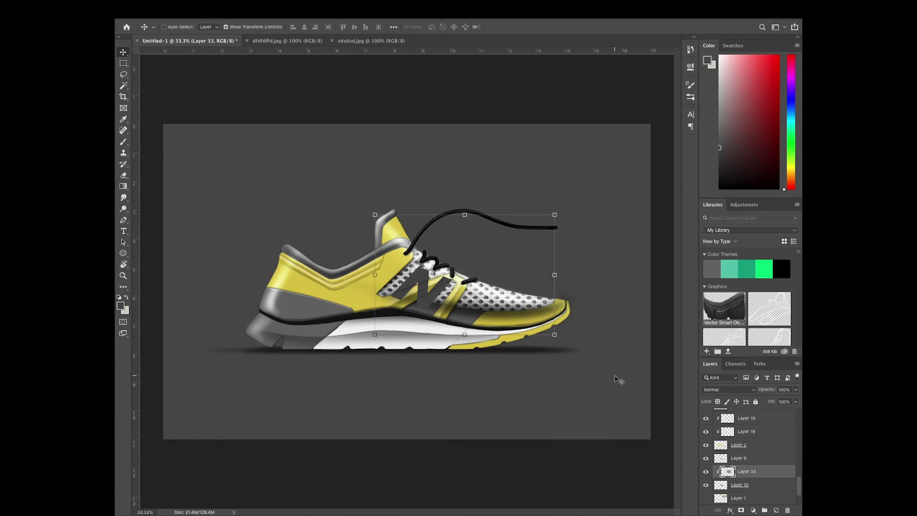
# Set the mesh texture layer's blend mode to Soft Light and warp it to follow the curve of the sneaker's upper
pyautogui.click(728, 389)
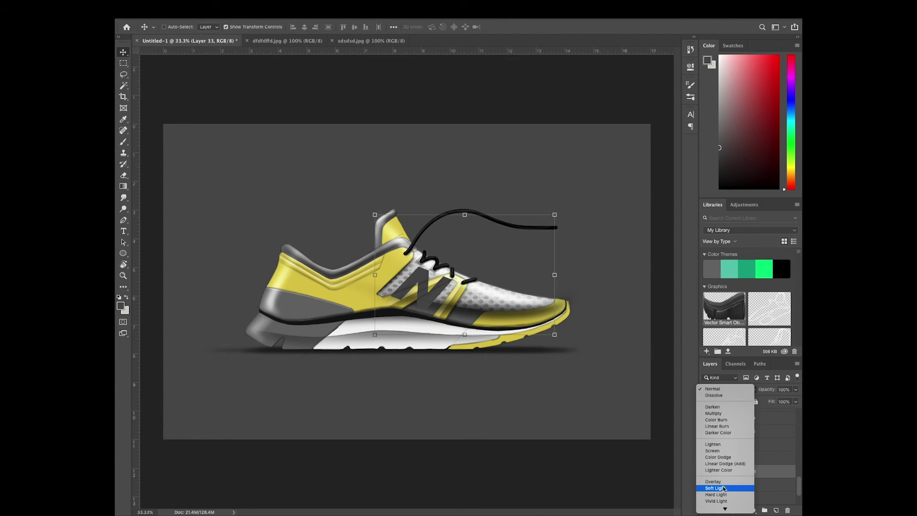
pyautogui.click(725, 487)
pyautogui.click(212, 10)
pyautogui.moveTo(248, 204)
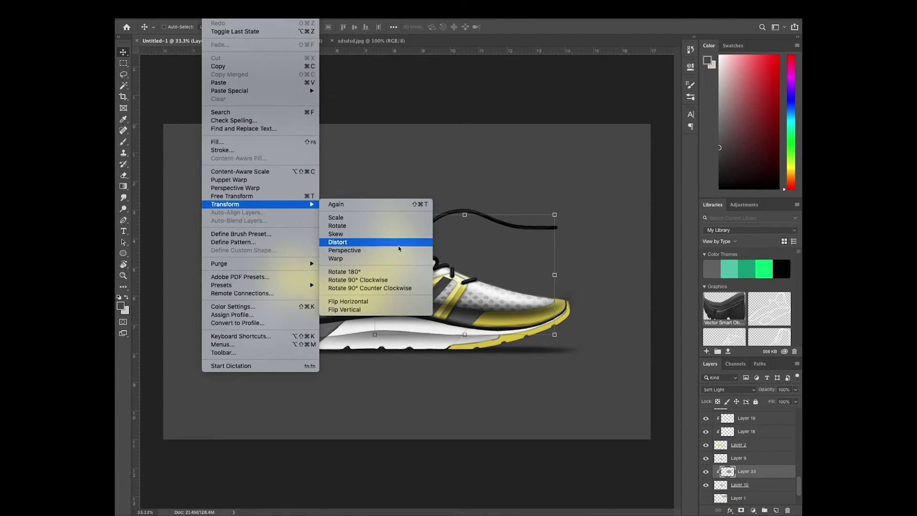
pyautogui.click(363, 258)
pyautogui.moveTo(497, 297); pyautogui.dragTo(490, 270)
pyautogui.moveTo(555, 295); pyautogui.dragTo(558, 297)
pyautogui.moveTo(377, 258); pyautogui.dragTo(359, 293)
pyautogui.moveTo(555, 255); pyautogui.dragTo(555, 275)
pyautogui.moveTo(376, 334); pyautogui.dragTo(368, 318)
pyautogui.moveTo(555, 286); pyautogui.dragTo(556, 276)
pyautogui.press('Return')
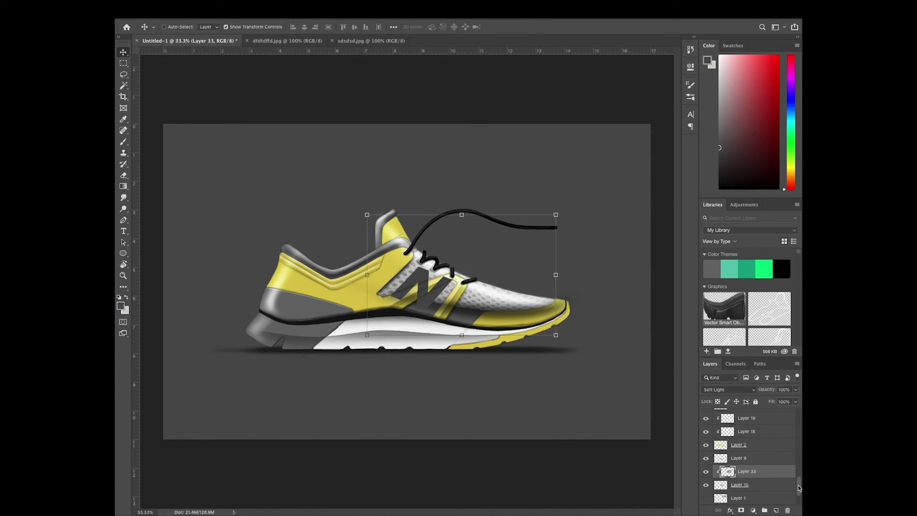
# Add a new layer at the very top of the stack, above the Sketch layer
pyautogui.scroll(10, 745, 454)
pyautogui.click(735, 415)
pyautogui.click(705, 416)
pyautogui.click(706, 415)
pyautogui.click(776, 510)
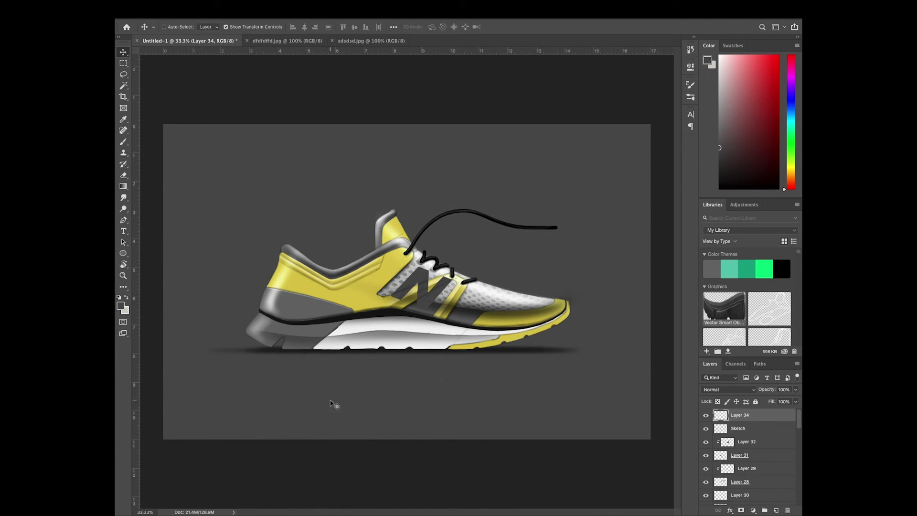
# Paint thin black outline strokes along the sneaker's edges and the notched bottom of the sole from heel to toe
pyautogui.press('b')
pyautogui.click(177, 27)
pyautogui.doubleClick(209, 143)
pyautogui.scroll(2, 308, 315)
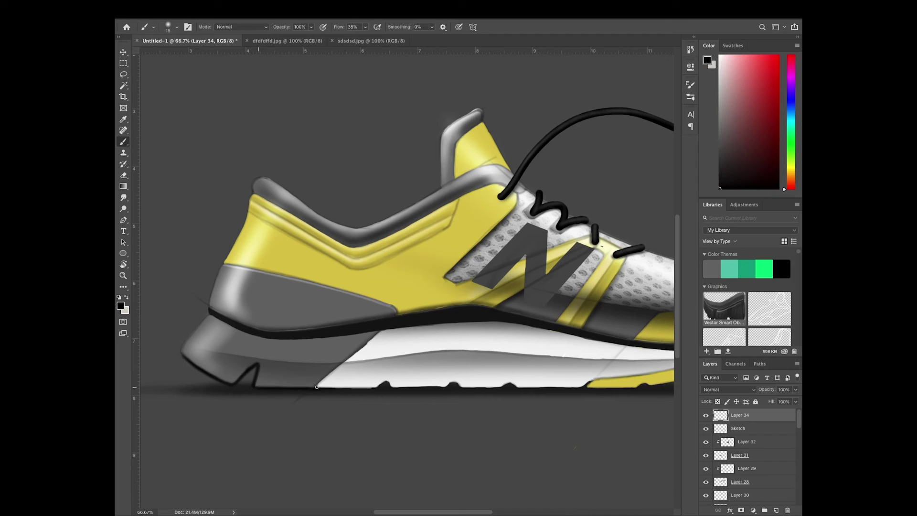
pyautogui.hscroll(2, 379, 386)
pyautogui.press('[')
pyautogui.hscroll(5, 479, 390)
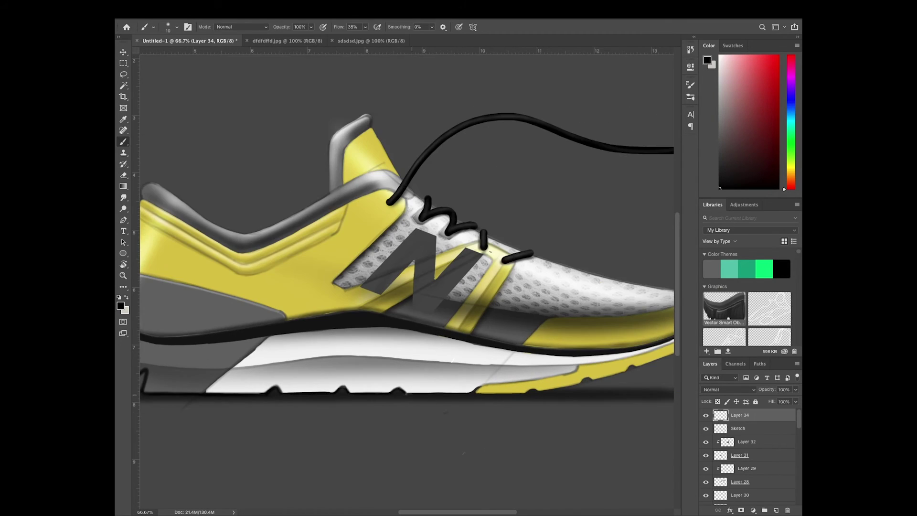
pyautogui.moveTo(615, 350); pyautogui.dragTo(201, 213)
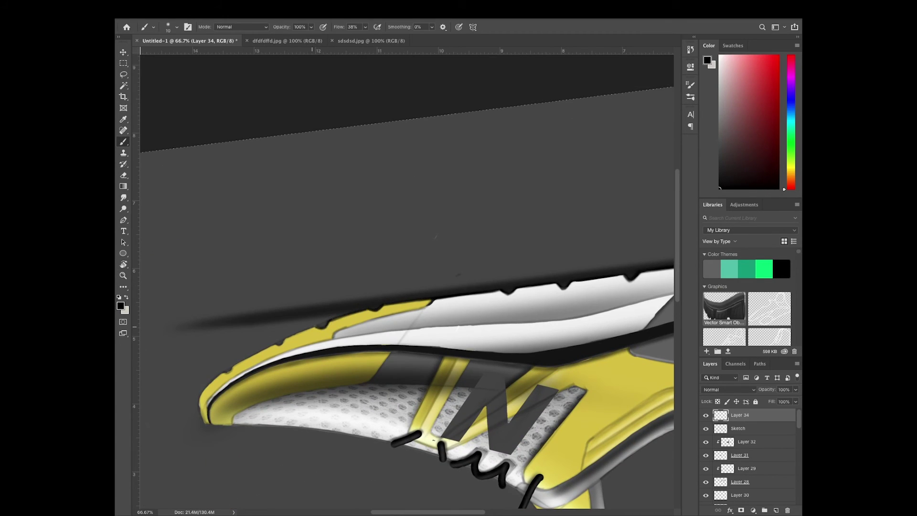
pyautogui.press('r')
pyautogui.press('Escape')
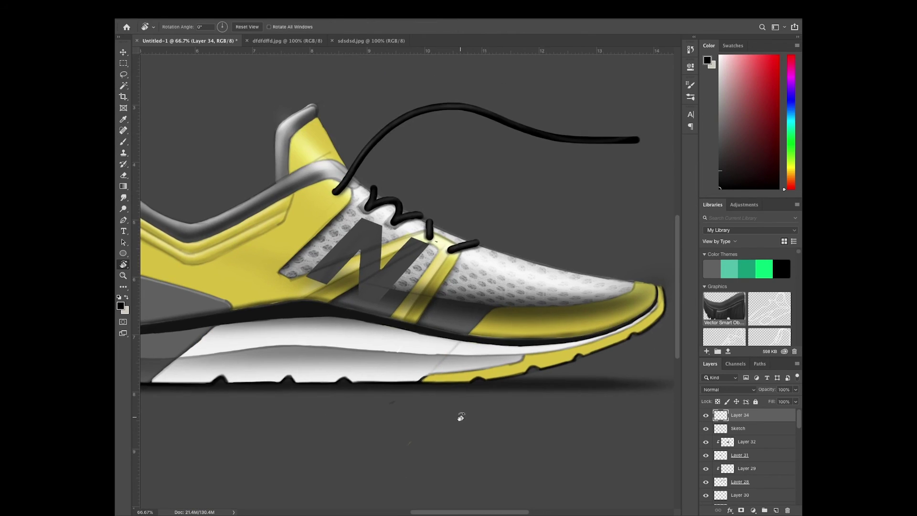
pyautogui.press('b')
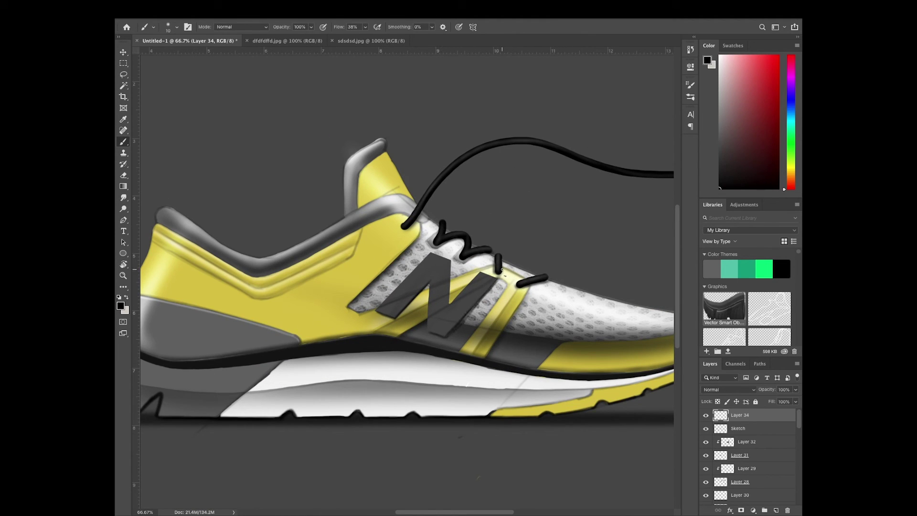
# Add another layer on top, enlarge the brush considerably and choose white as the foreground color
pyautogui.hotkey('ctrl', '-')
pyautogui.hotkey('ctrl', '-')
pyautogui.hotkey('ctrl', '-')
pyautogui.hotkey('ctrl', 'shift', 'alt', 'n')
pyautogui.hotkey('ctrl', '+')
pyautogui.hotkey('ctrl', '+')
pyautogui.press(']')
pyautogui.press(']')
pyautogui.press(']')
pyautogui.press(']')
pyautogui.press(']')
pyautogui.press(']')
pyautogui.press(']')
pyautogui.press(']')
pyautogui.press(']')
pyautogui.press(']')
pyautogui.press(']')
pyautogui.press(']')
pyautogui.press(']')
pyautogui.press('x')
pyautogui.click(120, 305)
pyautogui.click(496, 315)
pyautogui.press('Return')
# Add one more layer above the previous one and reduce the brush size to 60
pyautogui.hotkey('ctrl', '-')
pyautogui.hotkey('ctrl', '-')
pyautogui.hotkey('ctrl', 'shift', 'alt', 'n')
pyautogui.press('[')
pyautogui.press('[')
pyautogui.press('[')
pyautogui.press('[')
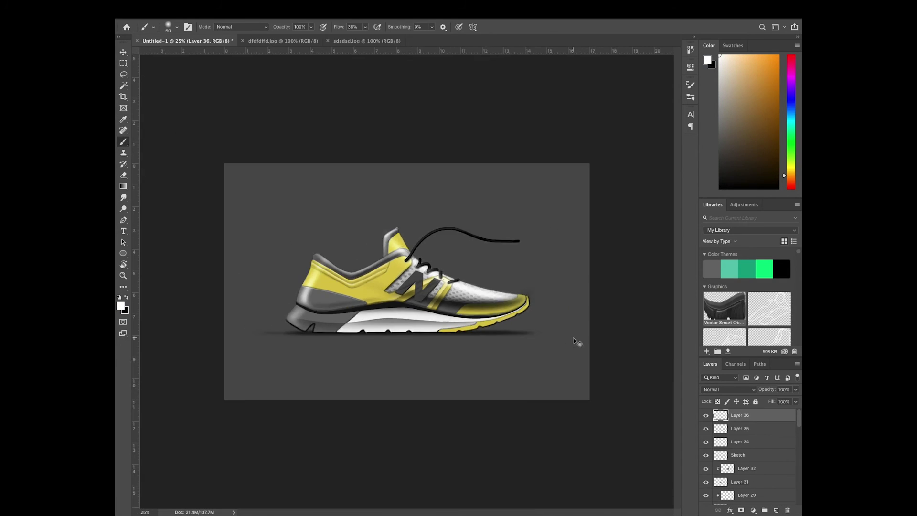